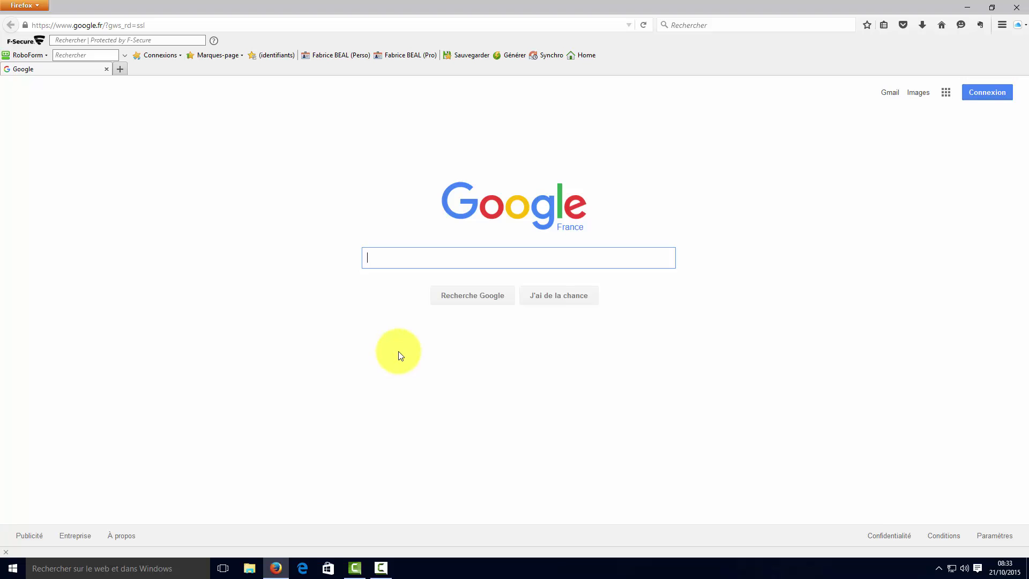
- Search Google for "acronis" and open the Acronis True Image 2016 product page on the Acronis France site
text(acr)
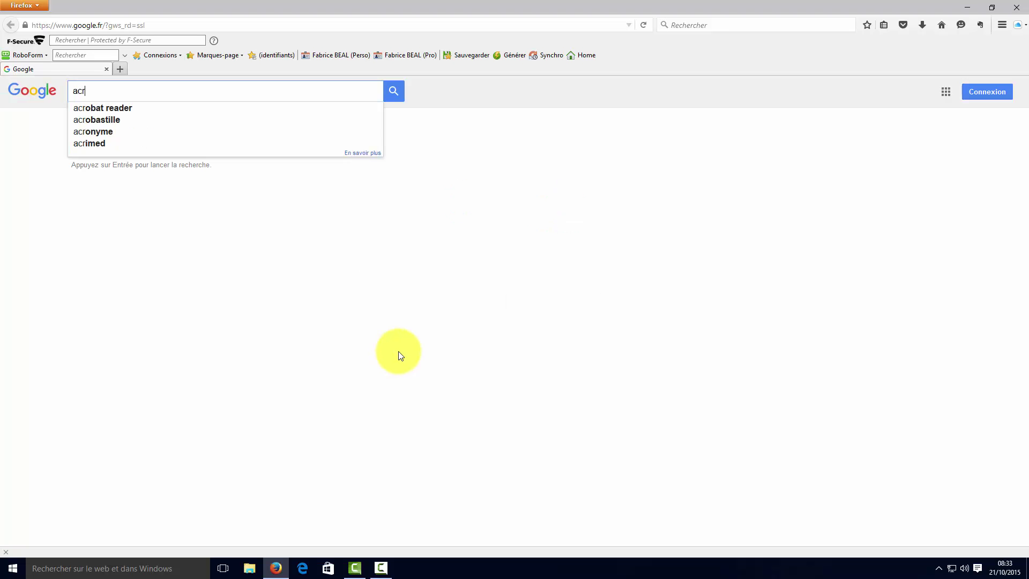
text(onis)
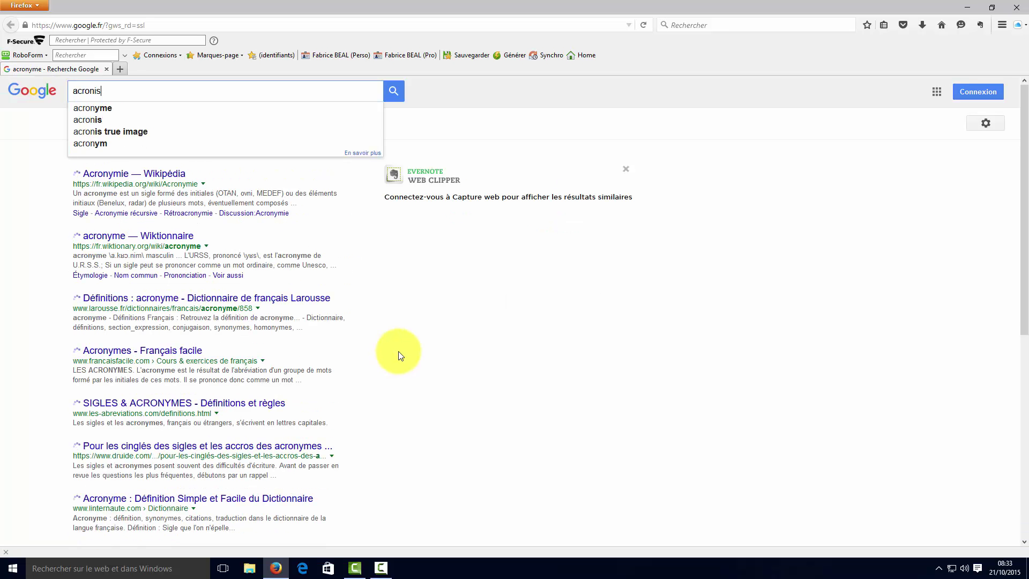
key(Return)
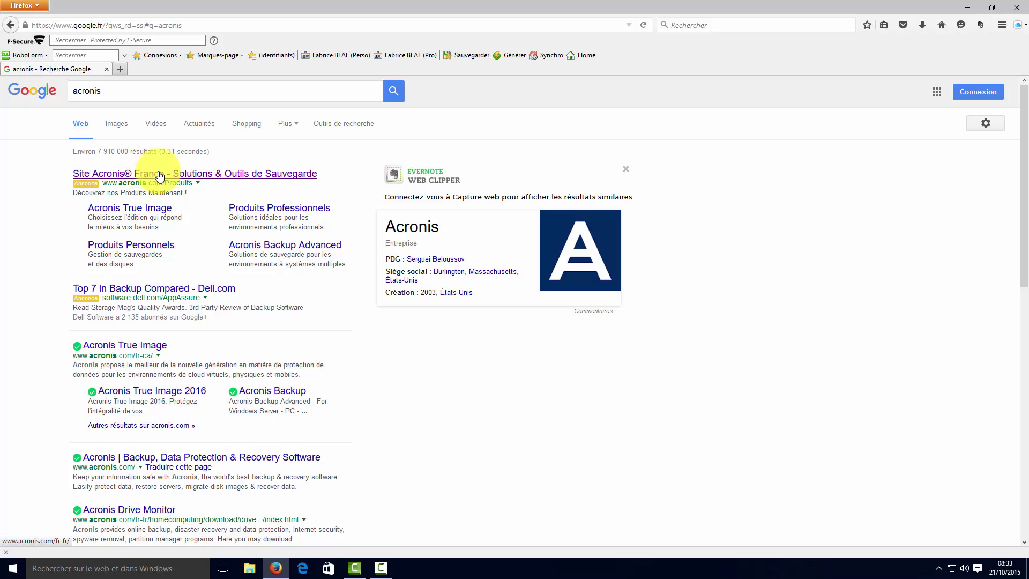
click(159, 175)
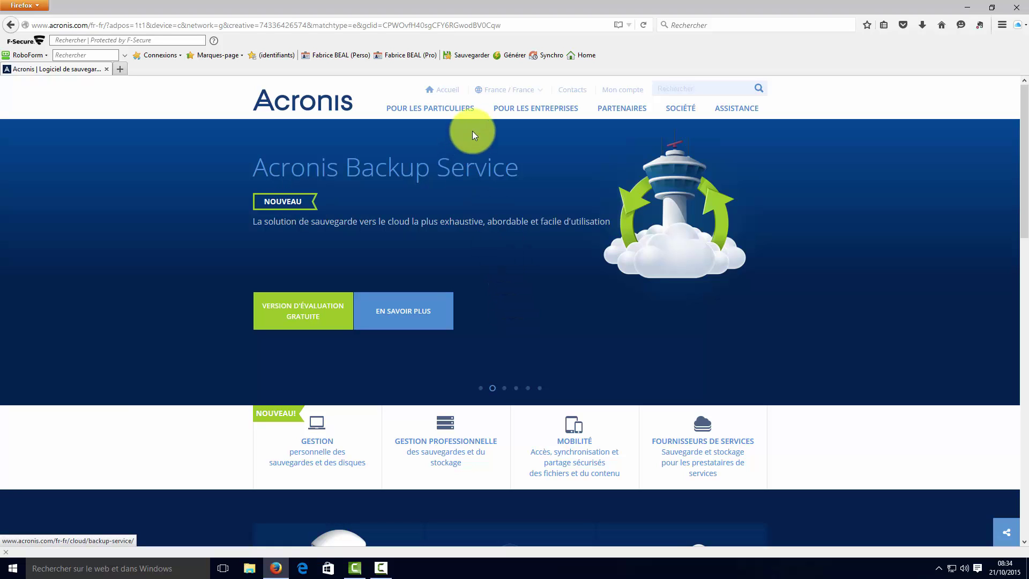
mouse_move(446, 114)
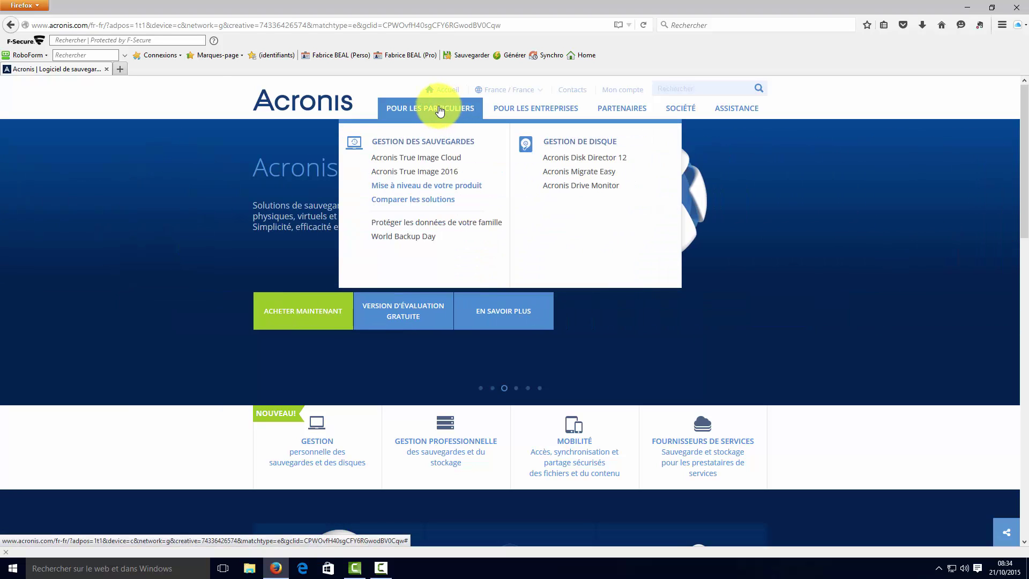
click(435, 172)
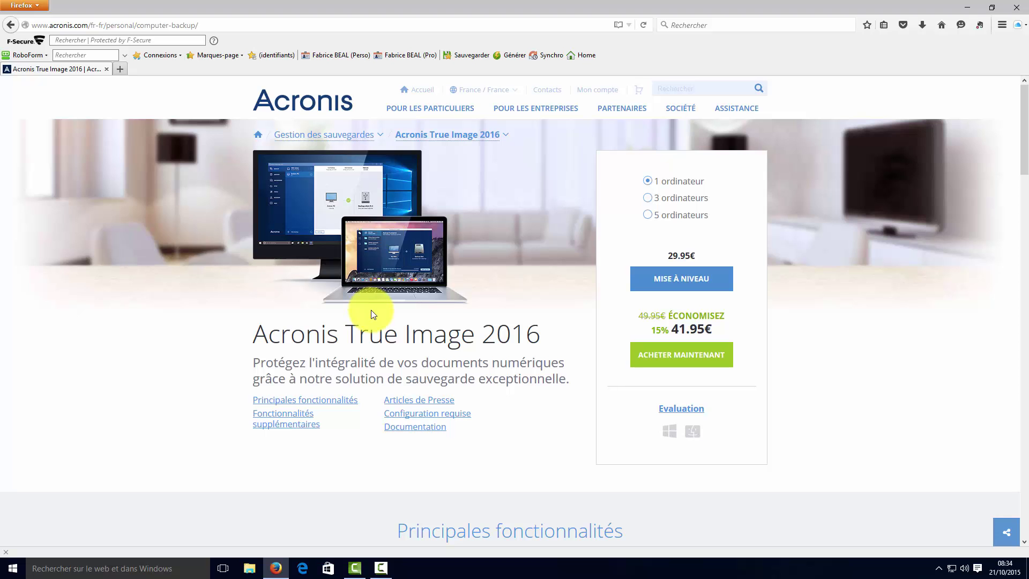
- Examine the product page's main features, additional features, press articles and system requirements
scroll(354, 343, down, 2)
click(327, 339)
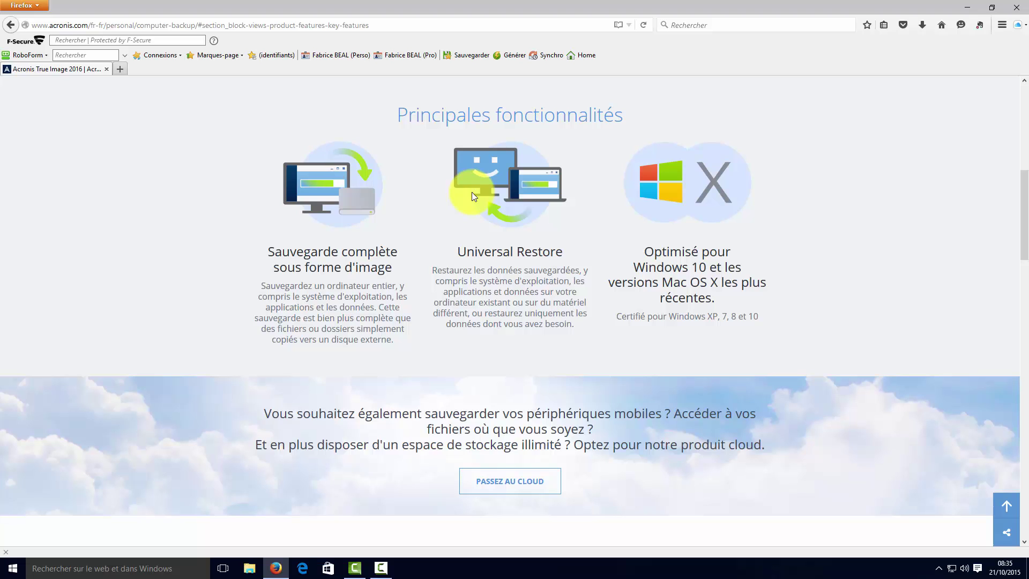
scroll(472, 193, down, 6)
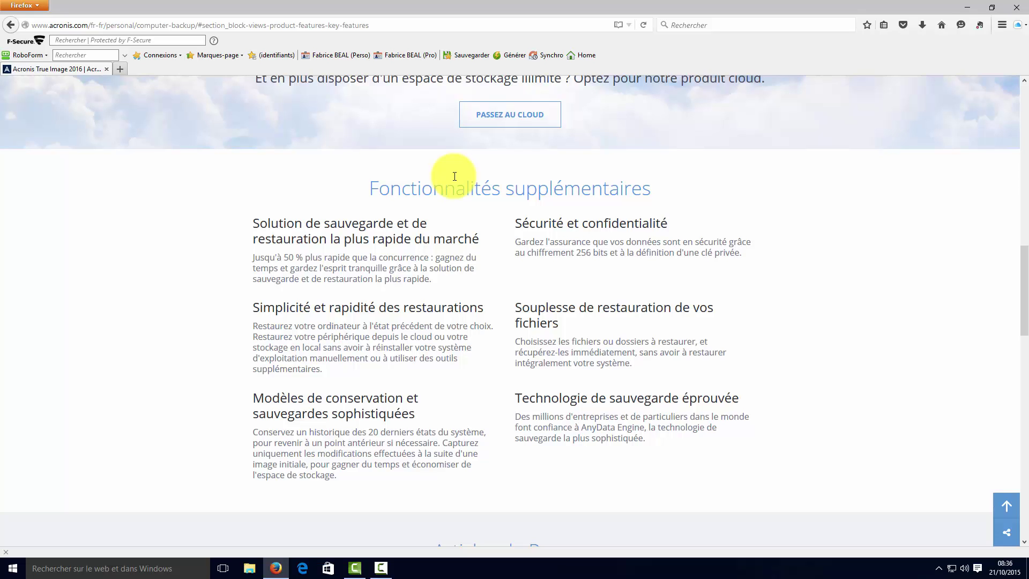
scroll(455, 176, down, 2)
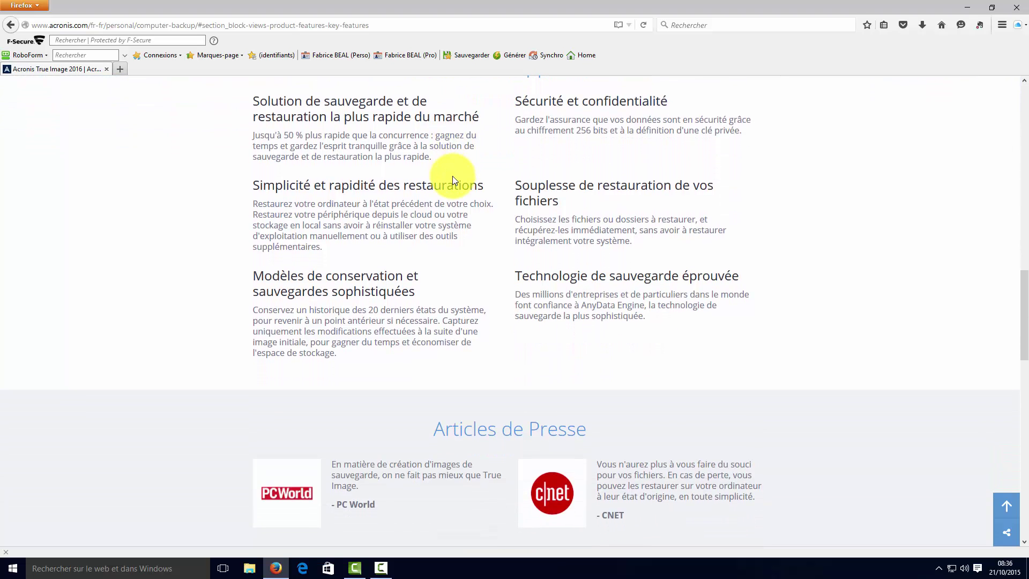
scroll(452, 176, down, 4)
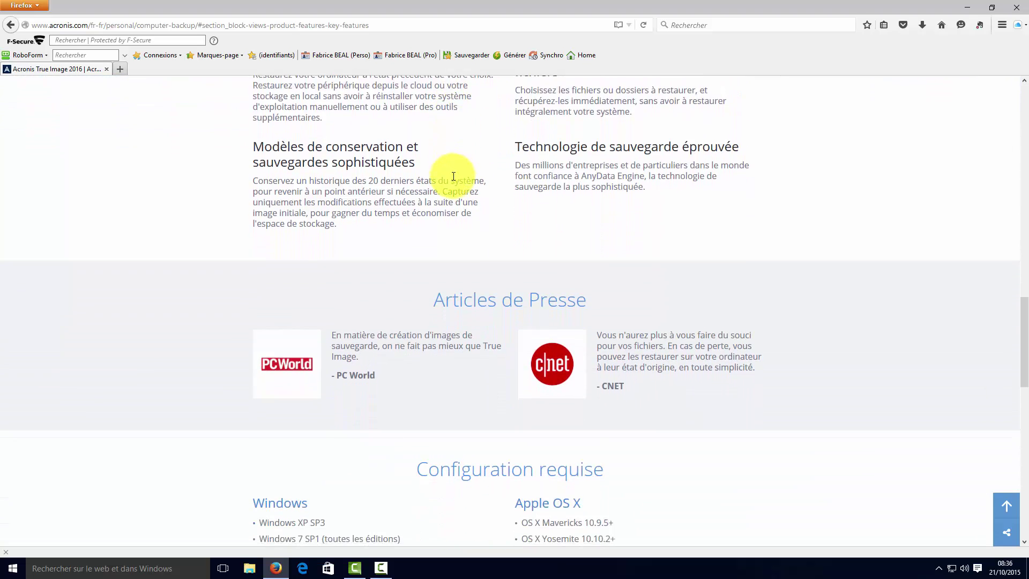
scroll(454, 176, down, 2)
scroll(454, 176, up, 1)
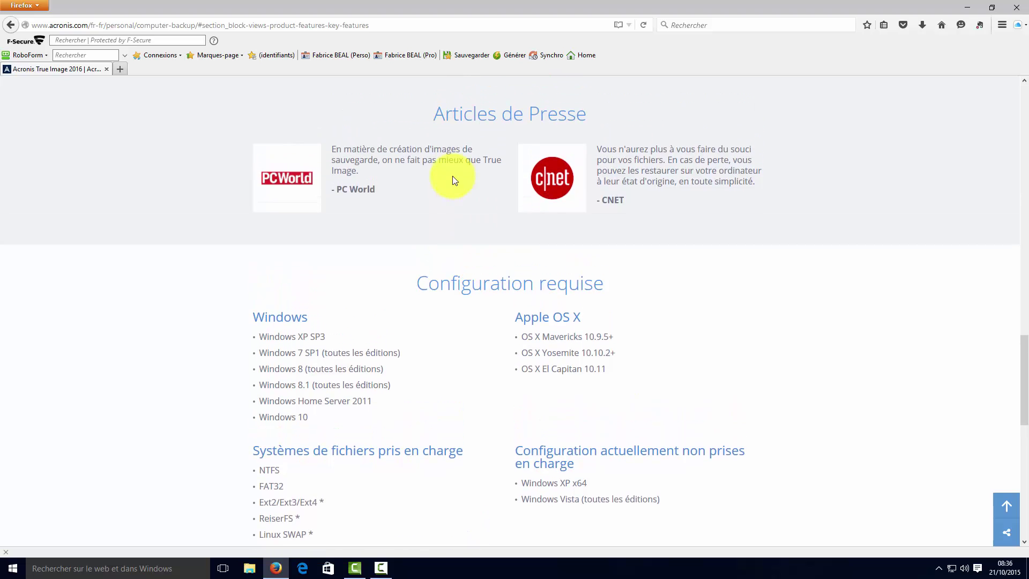
scroll(453, 176, up, 1)
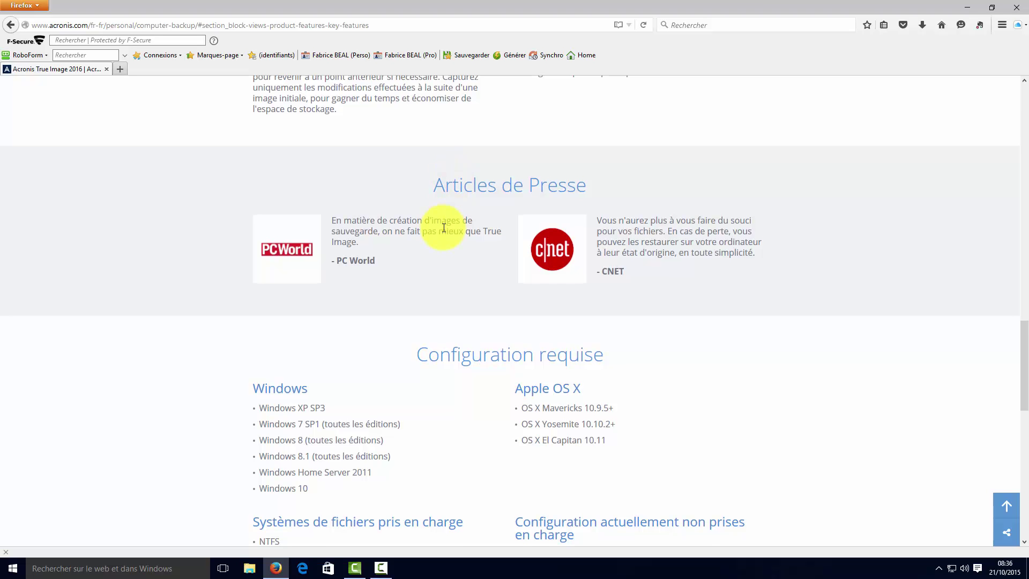
scroll(443, 228, up, 4)
scroll(443, 227, up, 15)
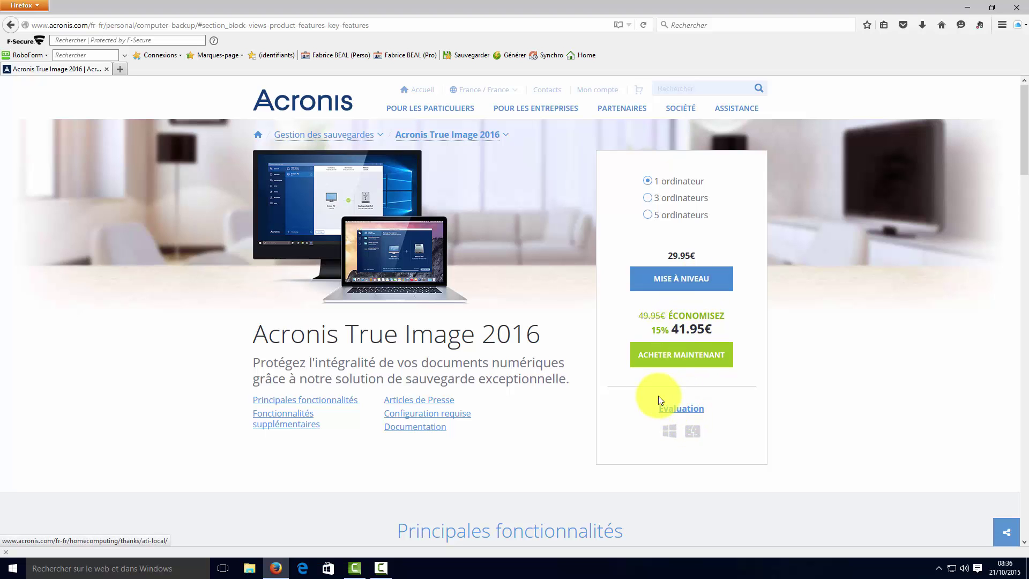
- Request the 30-day trial of Acronis True Image 2016 with the e-mail address and save the AcronisTrueImage2016_web.exe file
click(671, 410)
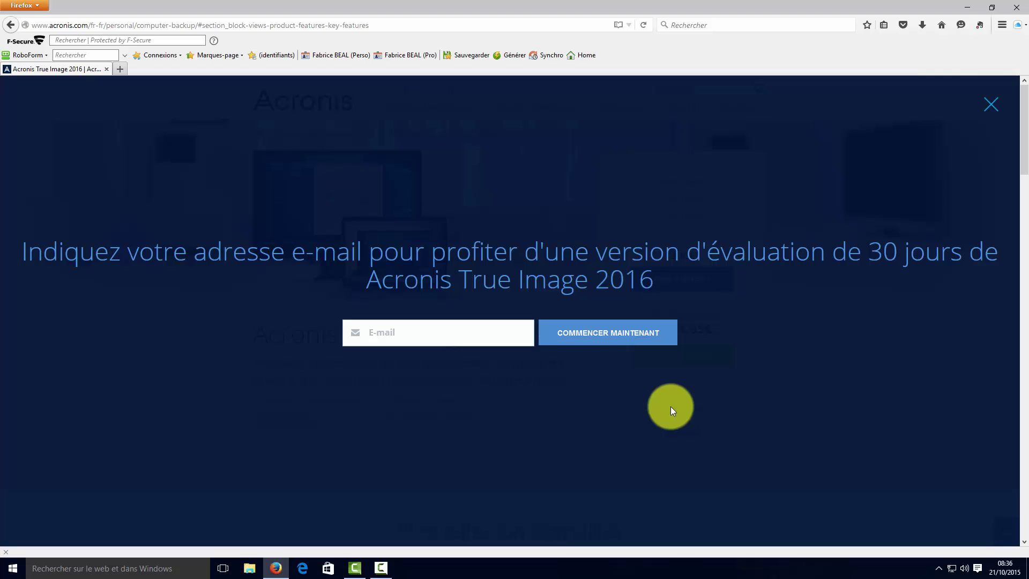
click(443, 330)
text(fabrice.)
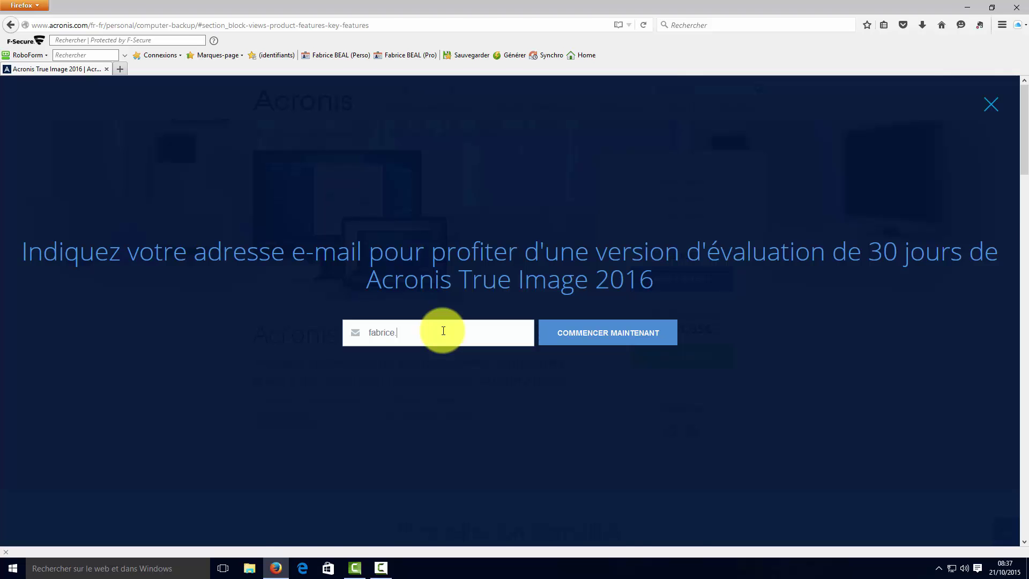
click(572, 339)
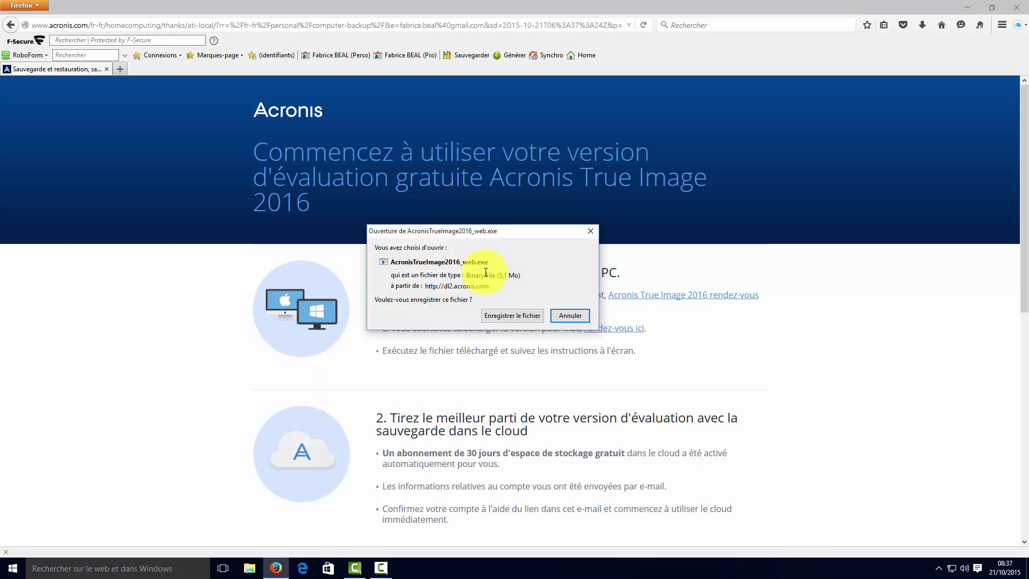
click(508, 315)
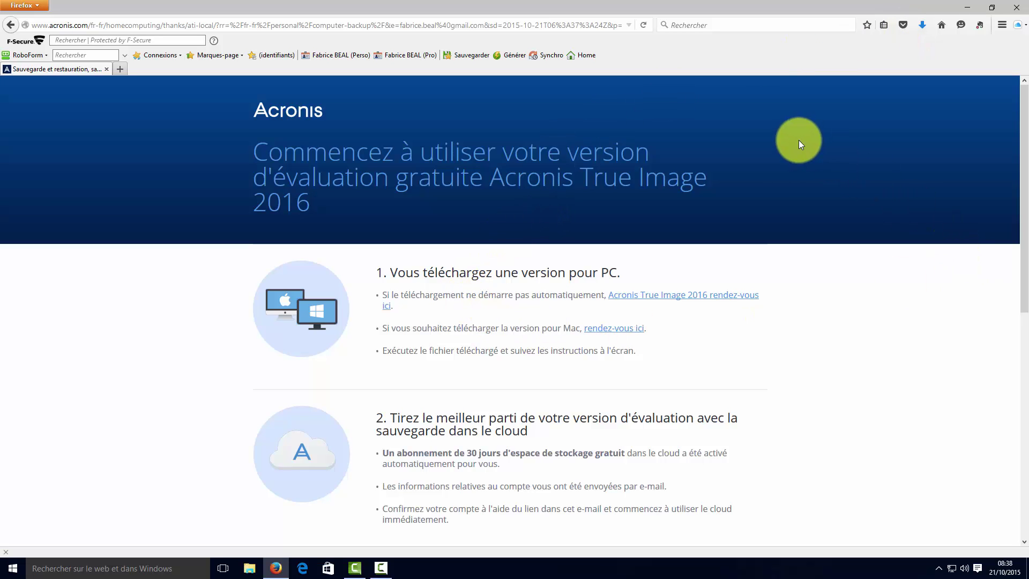
- Run the downloaded AcronisTrueImage2016_web.exe and start installing Acronis True Image
click(922, 27)
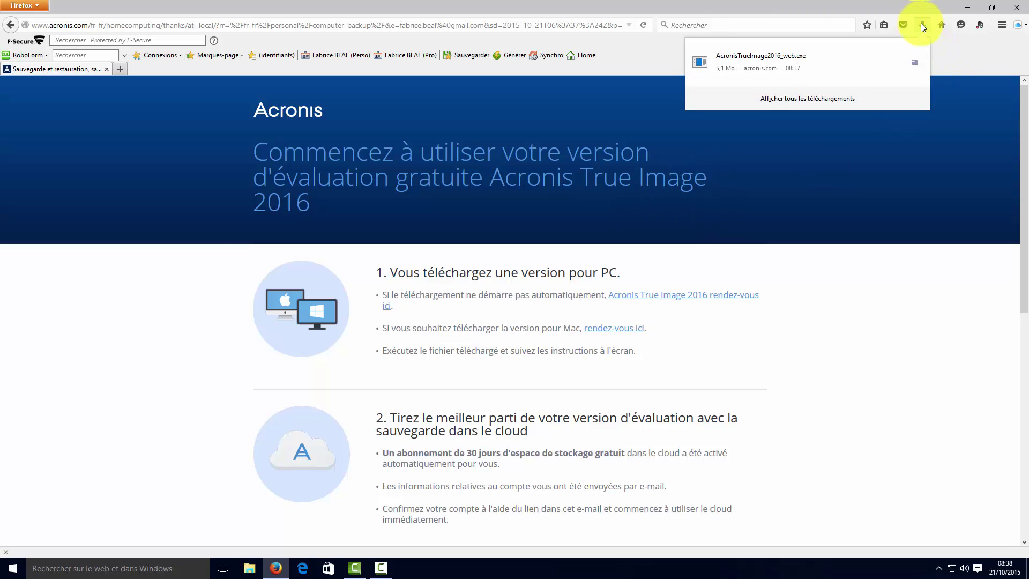
click(761, 59)
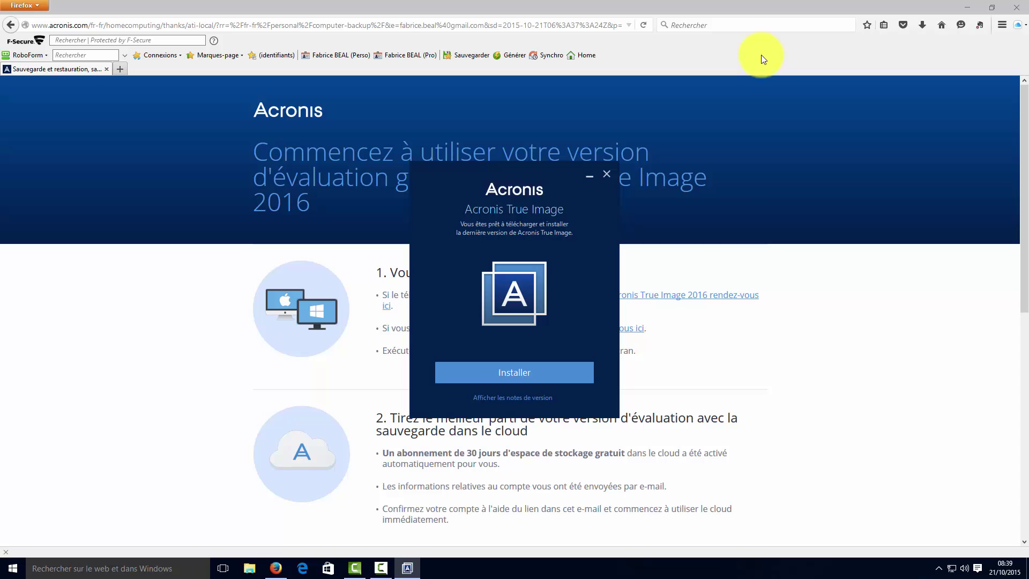
click(518, 372)
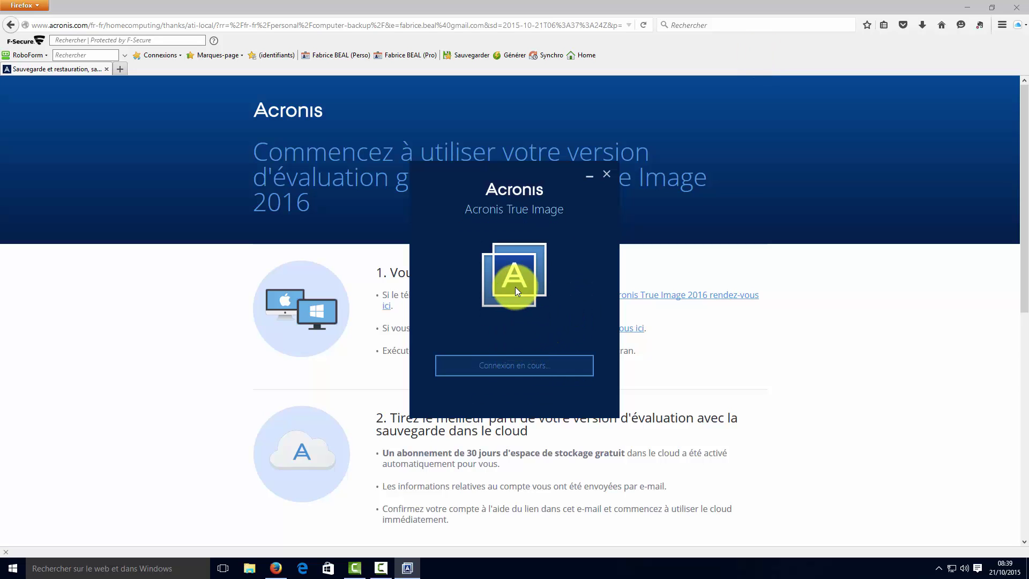
- Switch to File Explorer and quick-format the removable disk J: as FAT32 with a 16 KB allocation unit size
click(250, 566)
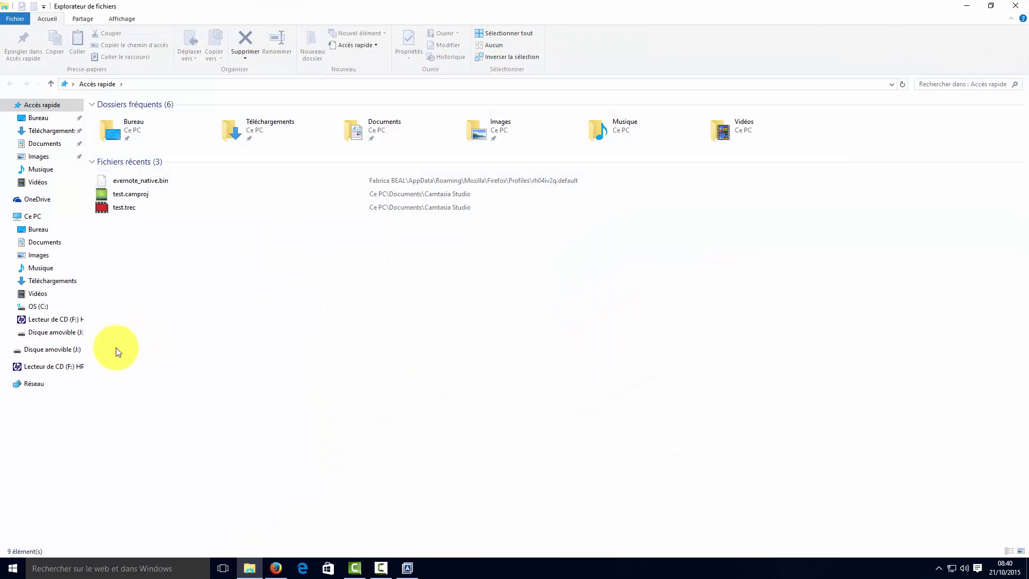
click(62, 334)
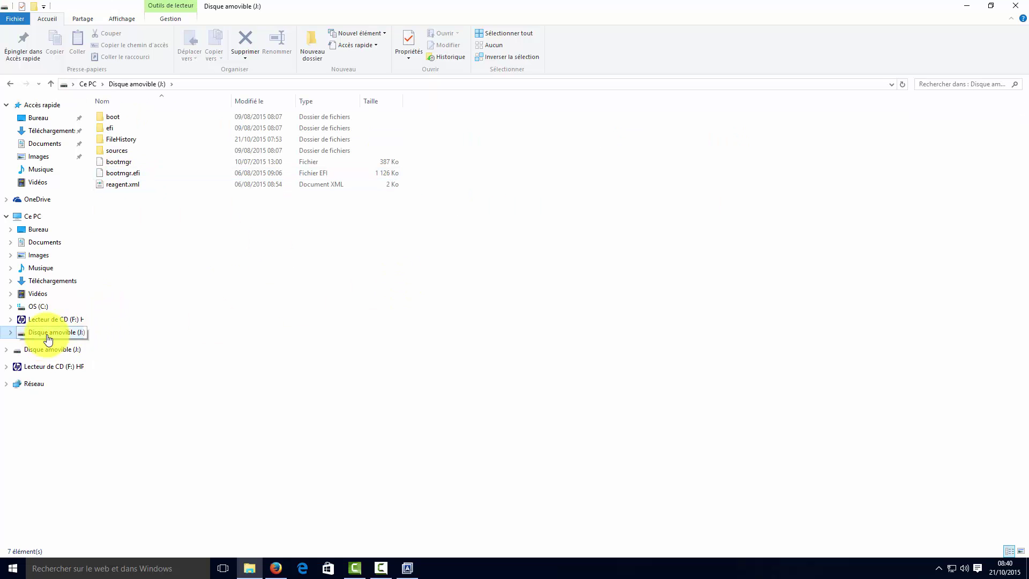
right_click(49, 335)
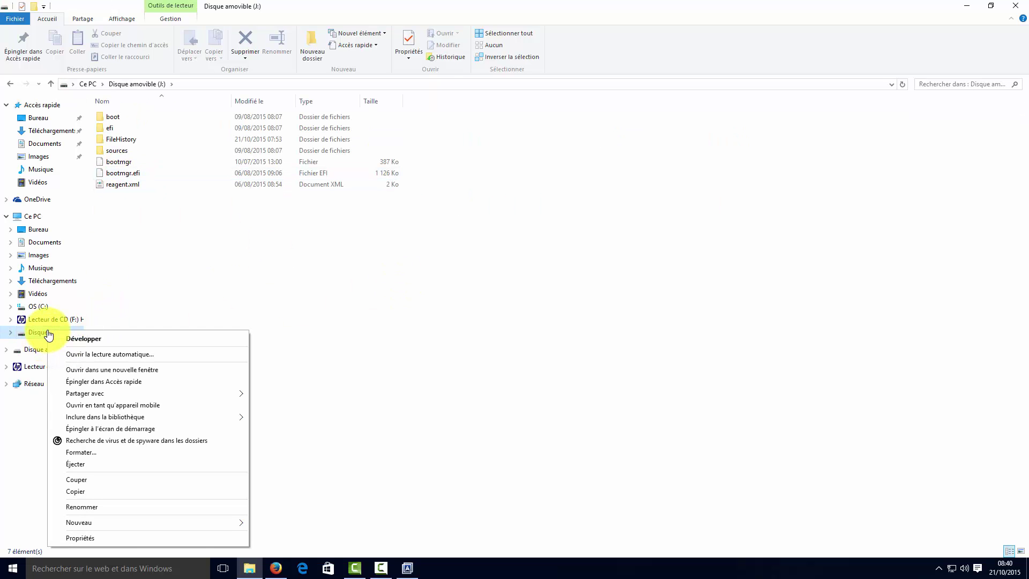
click(82, 453)
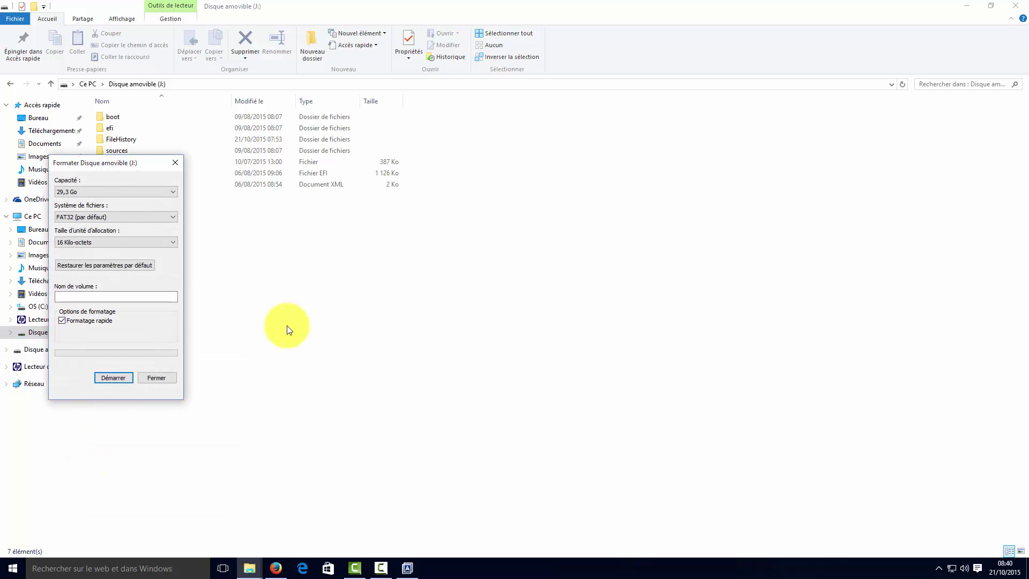
click(107, 376)
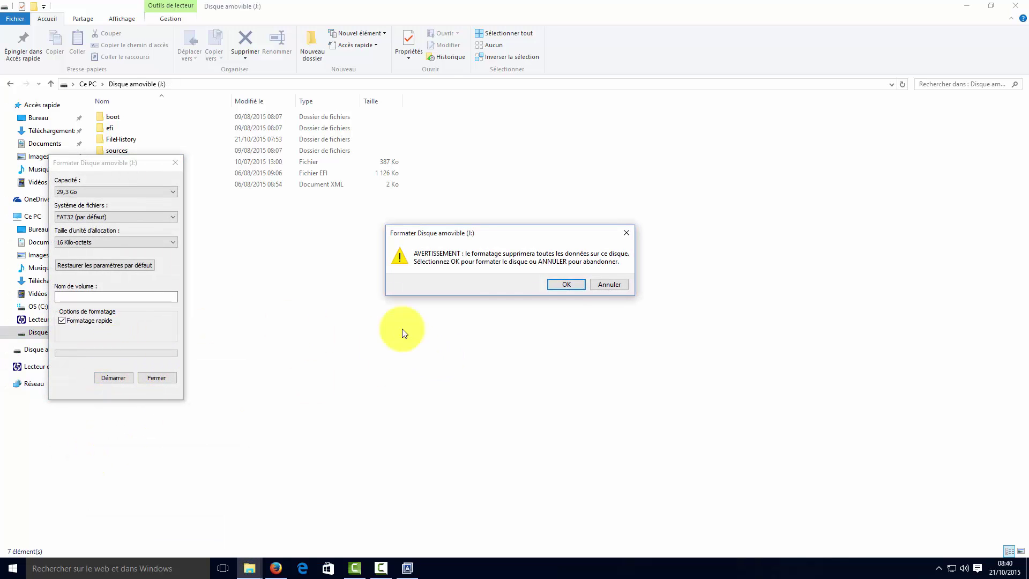
click(567, 285)
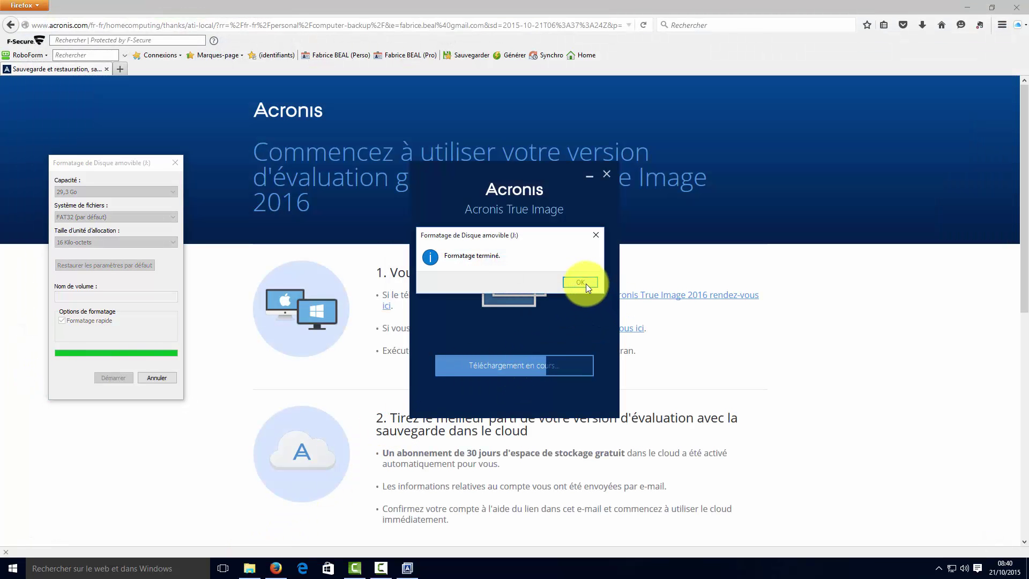
click(586, 284)
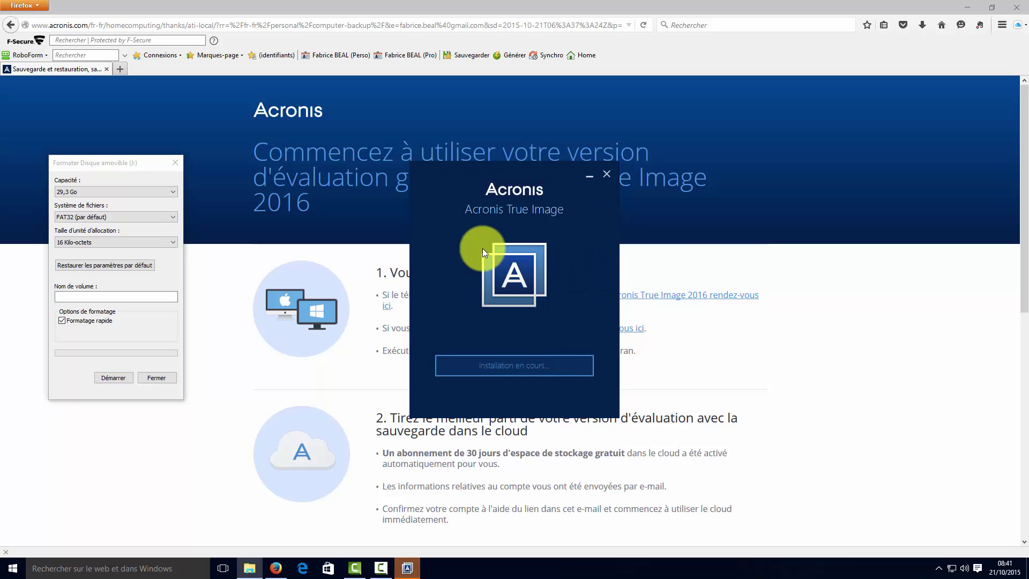
click(157, 378)
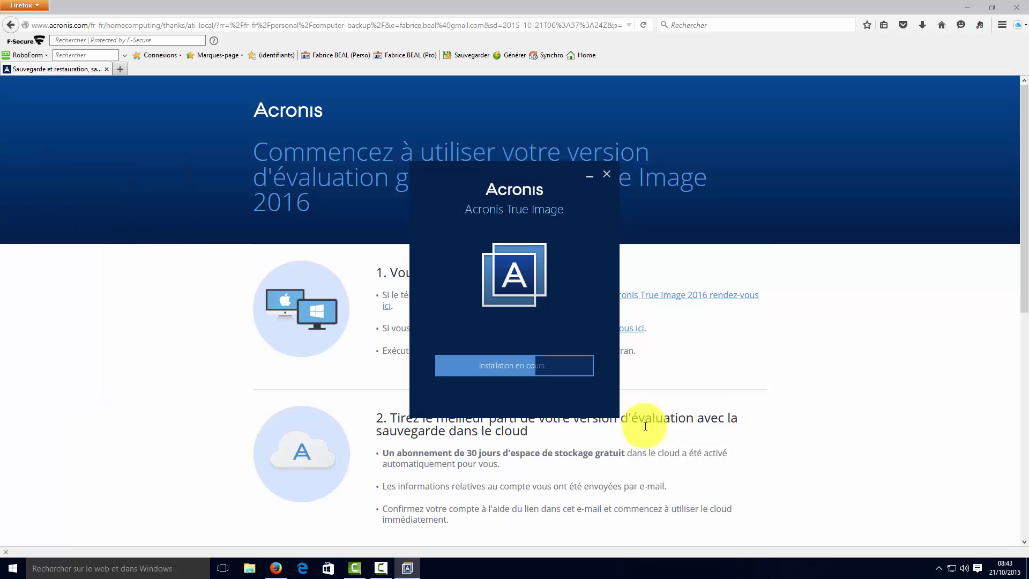
click(634, 444)
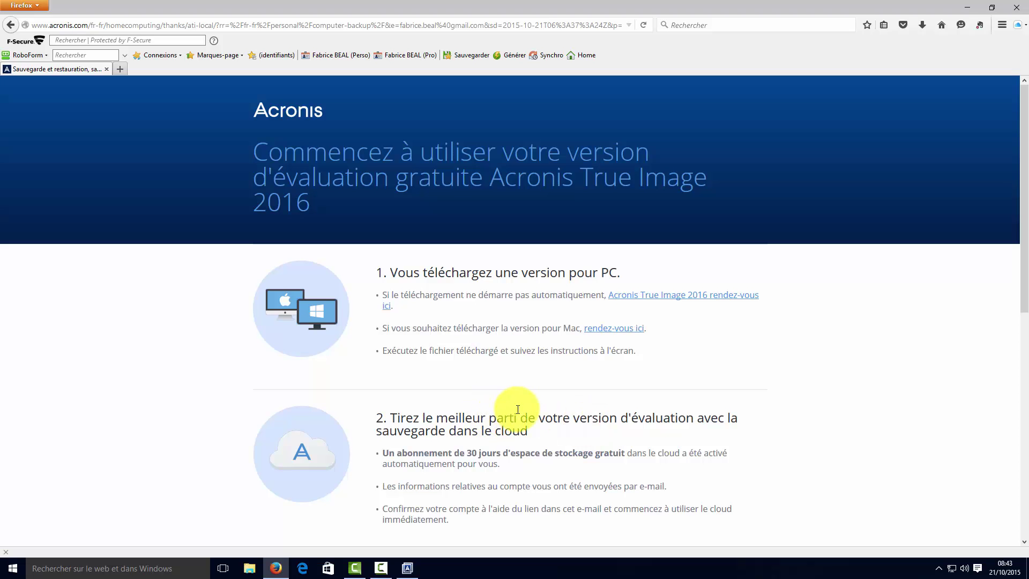
scroll(517, 409, down, 4)
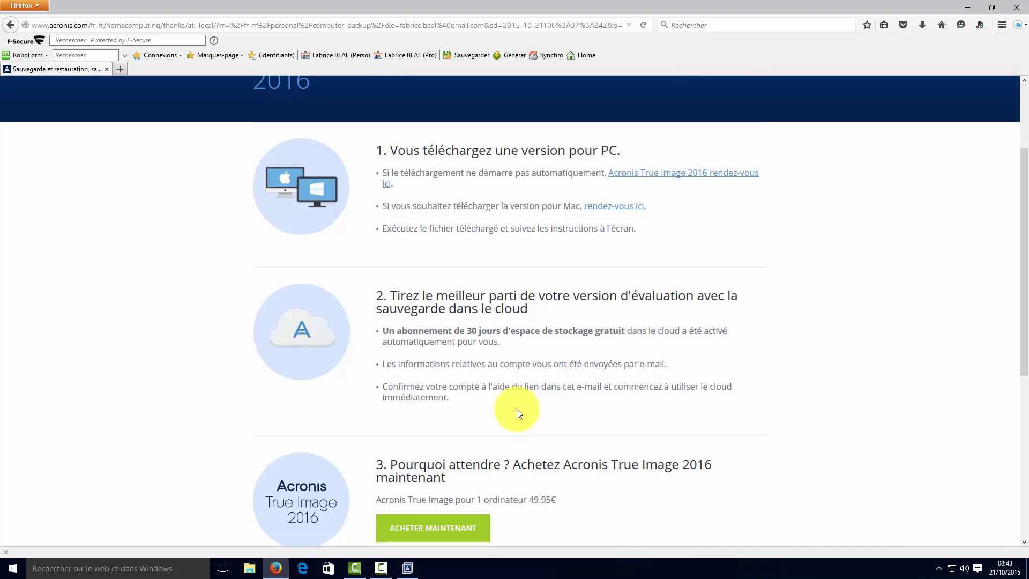
scroll(516, 409, up, 2)
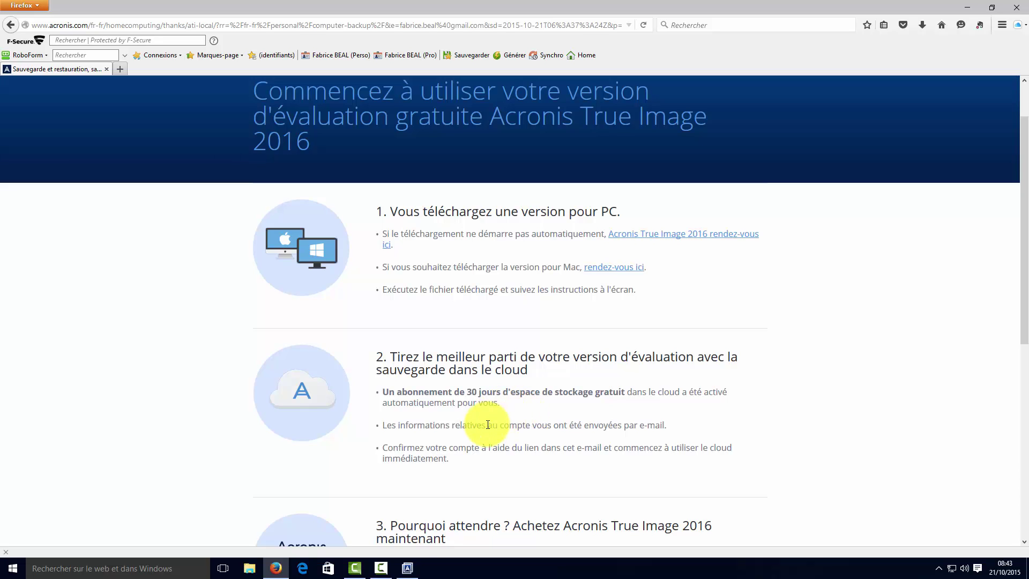
- Return to the Acronis installer, launch the installed application and accept its licence agreement
click(416, 572)
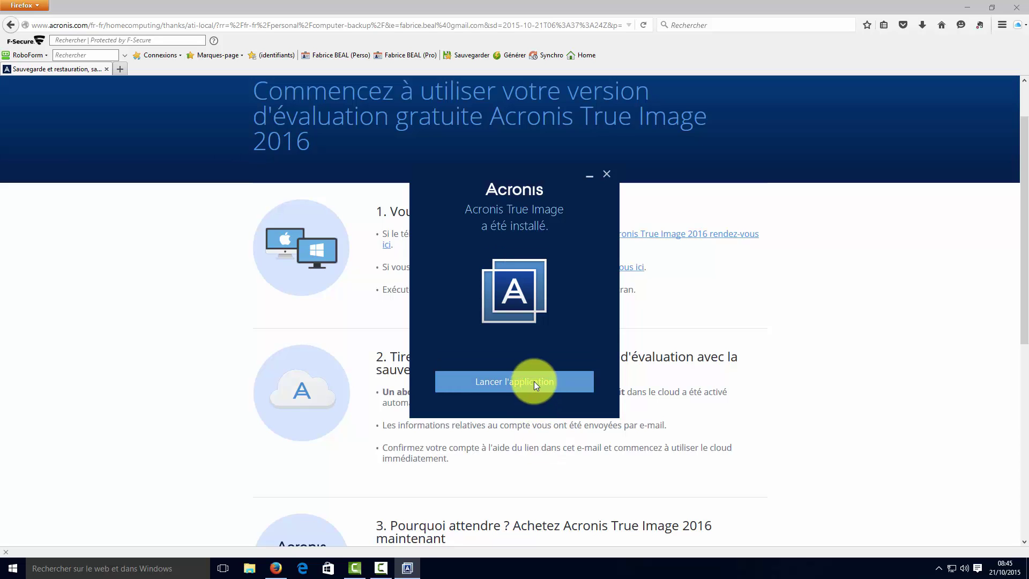
click(525, 381)
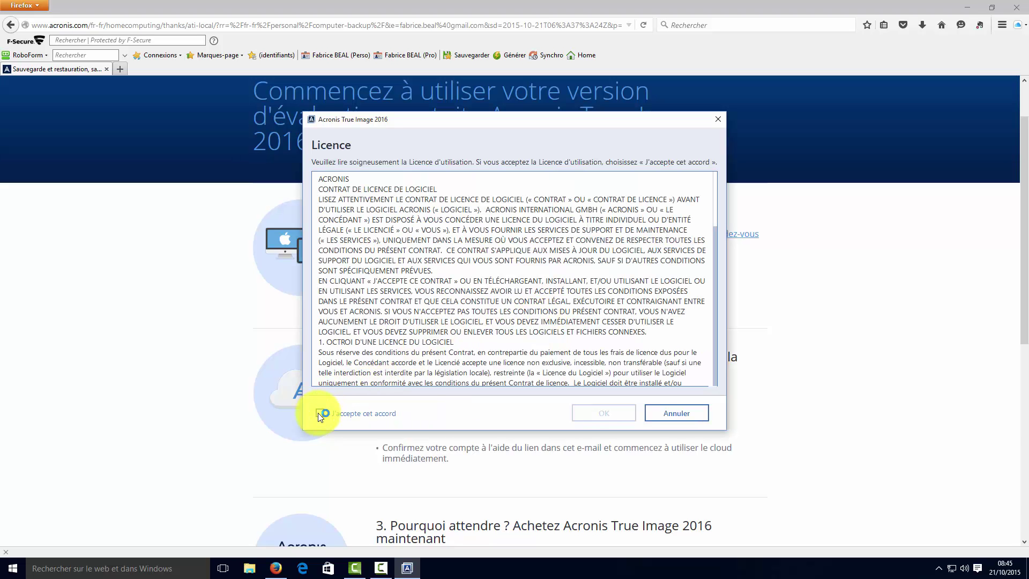
click(319, 414)
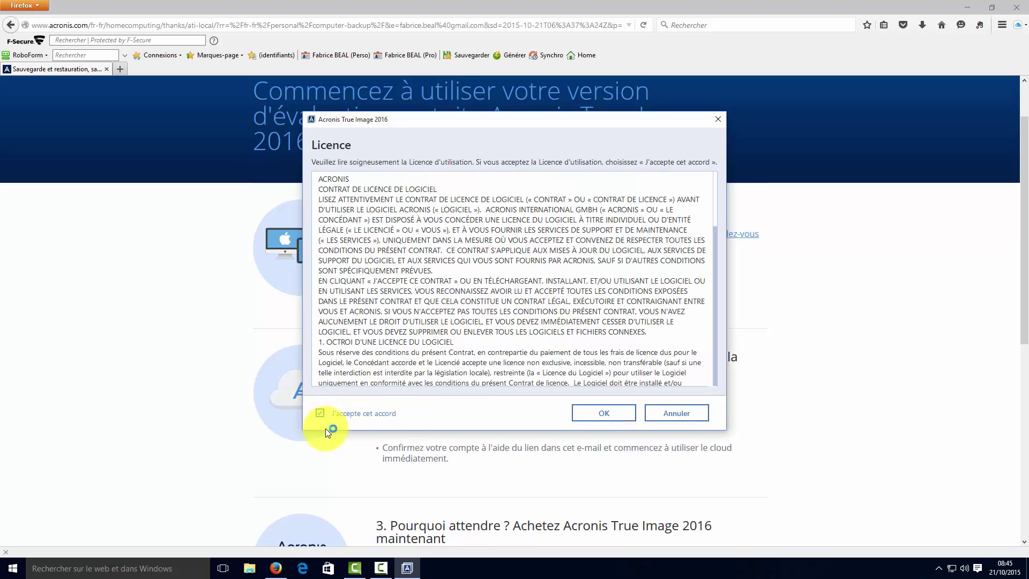
click(606, 414)
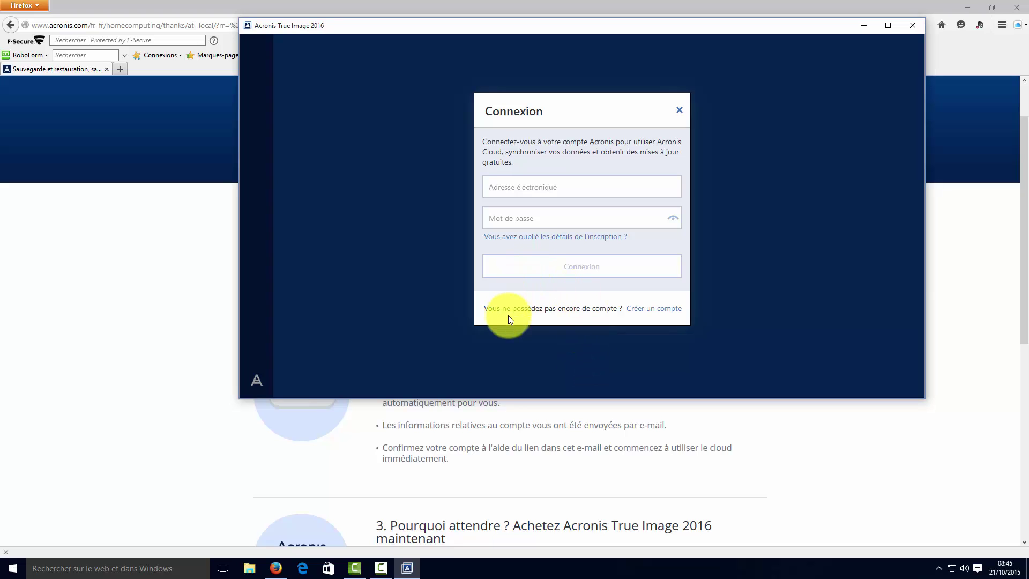
- Create an Acronis account, filling in the first name, and start the evaluation of Acronis True Image 2016
click(651, 311)
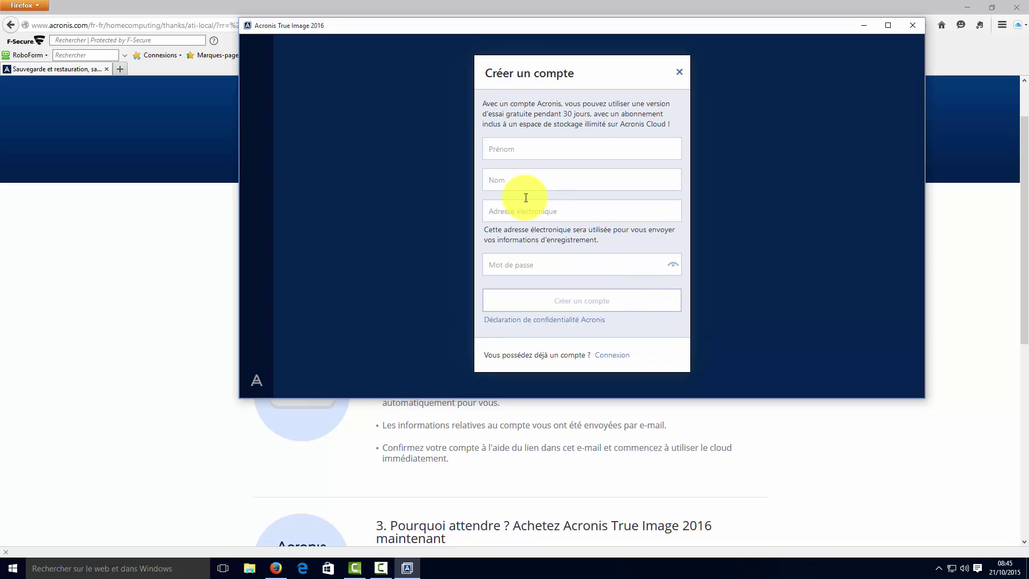
click(547, 151)
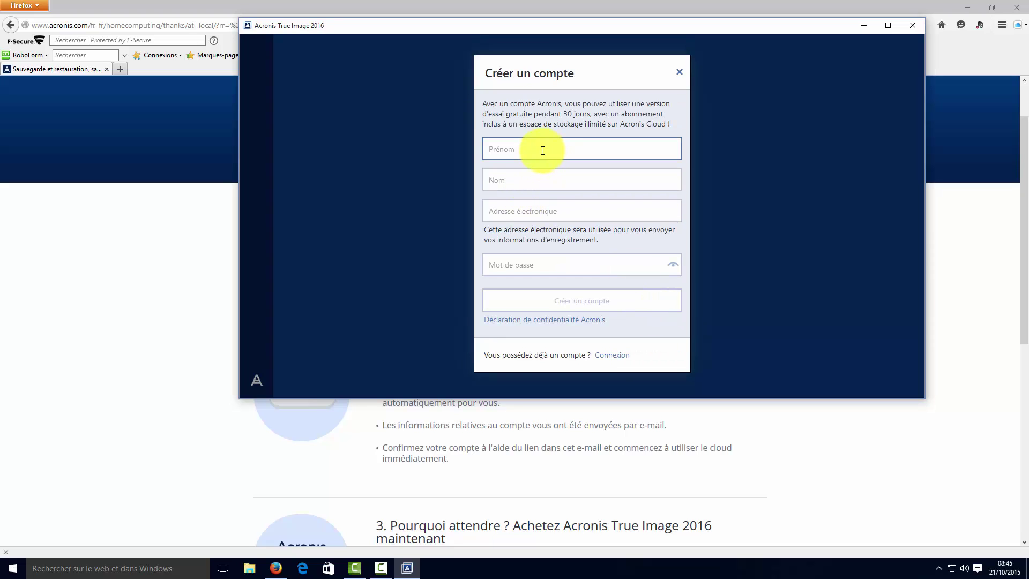
text(Daniel)
key(Tab)
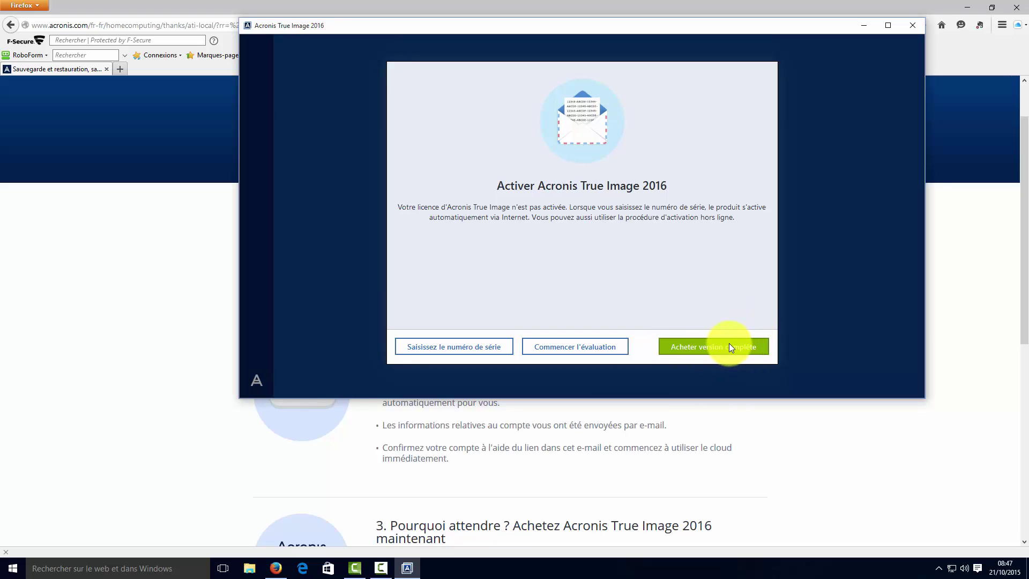
click(584, 346)
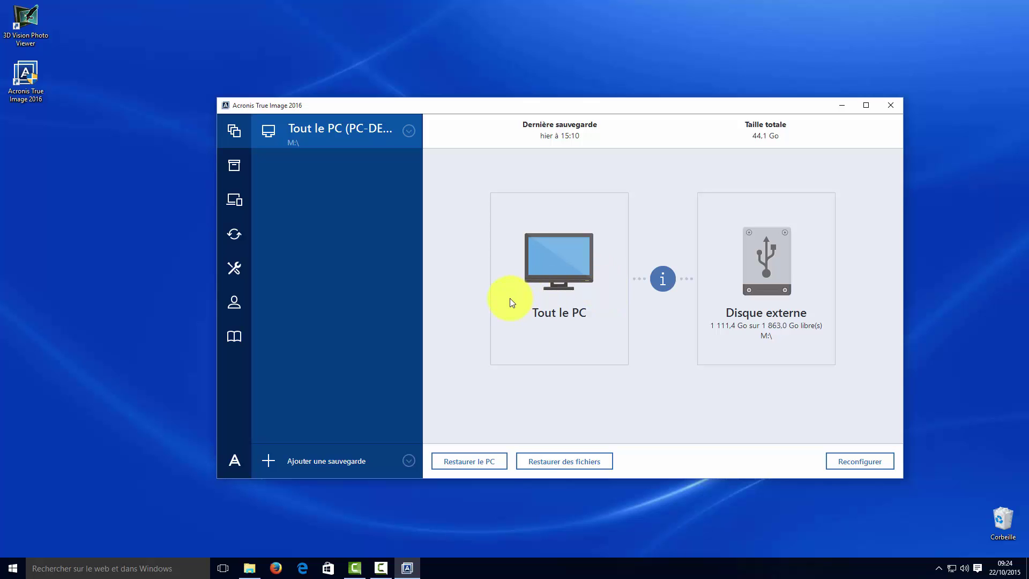
- Start the disk cloning wizard and proceed to source disk selection with the automatic cloning mode
click(239, 268)
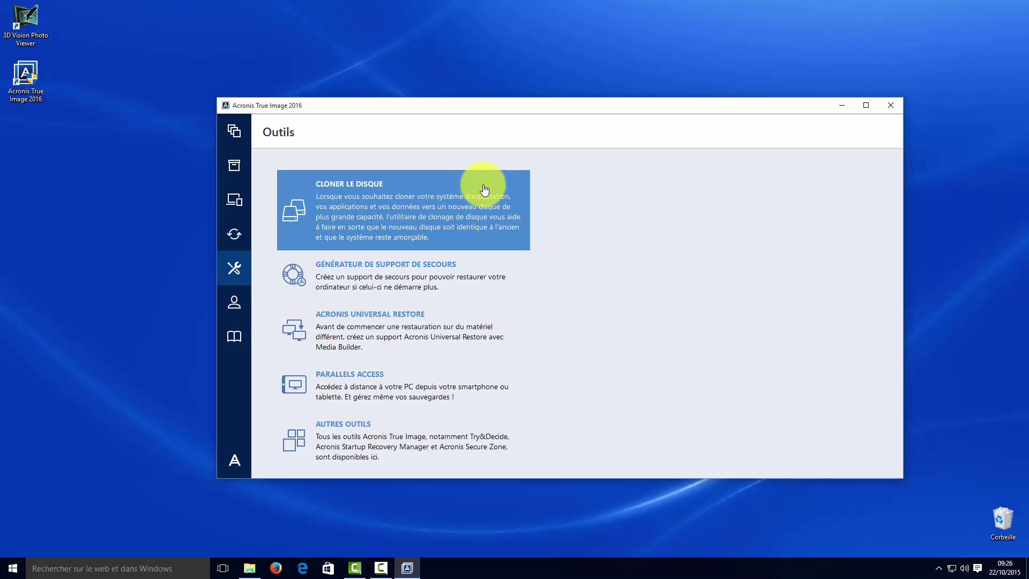
click(384, 207)
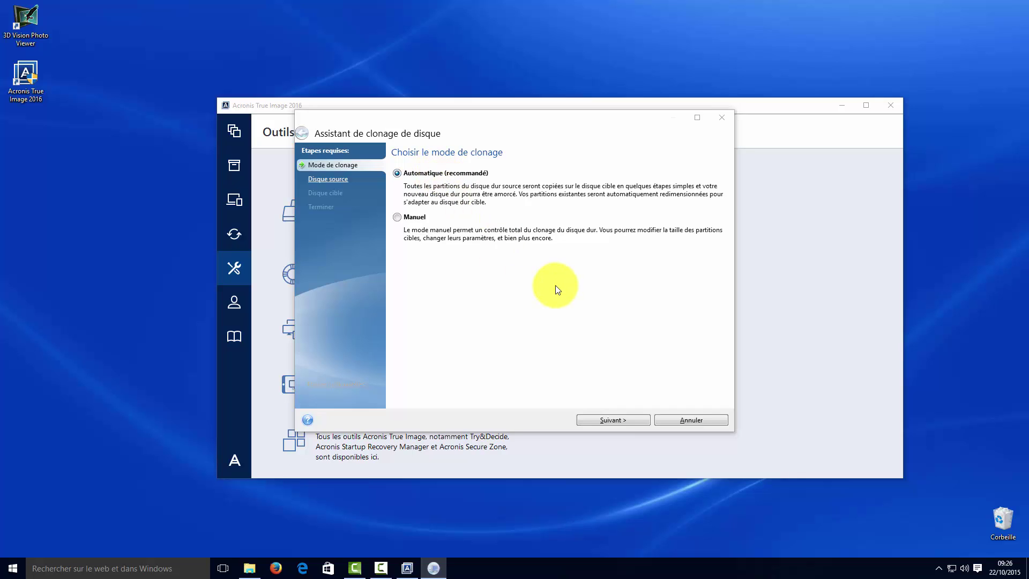
click(615, 420)
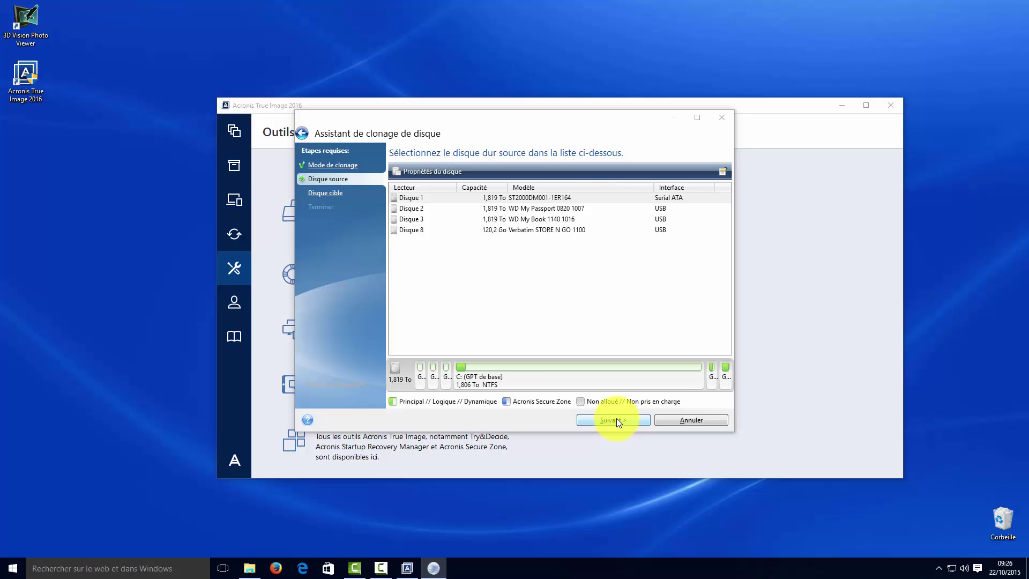
- Examine the partition layout of each listed disk: the internal ST2000DM001, WD My Passport, WD My Book and Verbatim STORE N GO
click(445, 208)
click(443, 219)
click(439, 229)
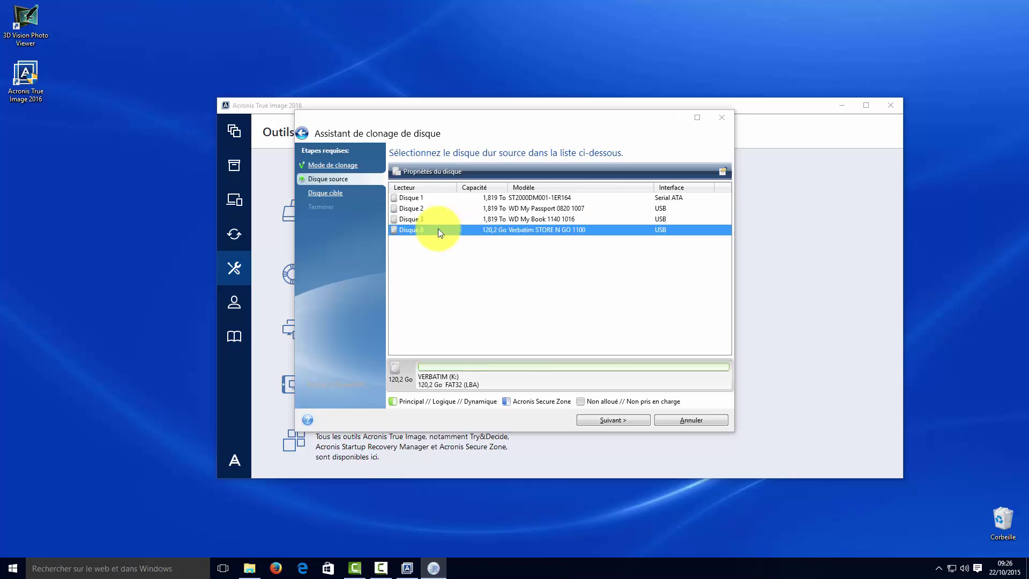
click(438, 199)
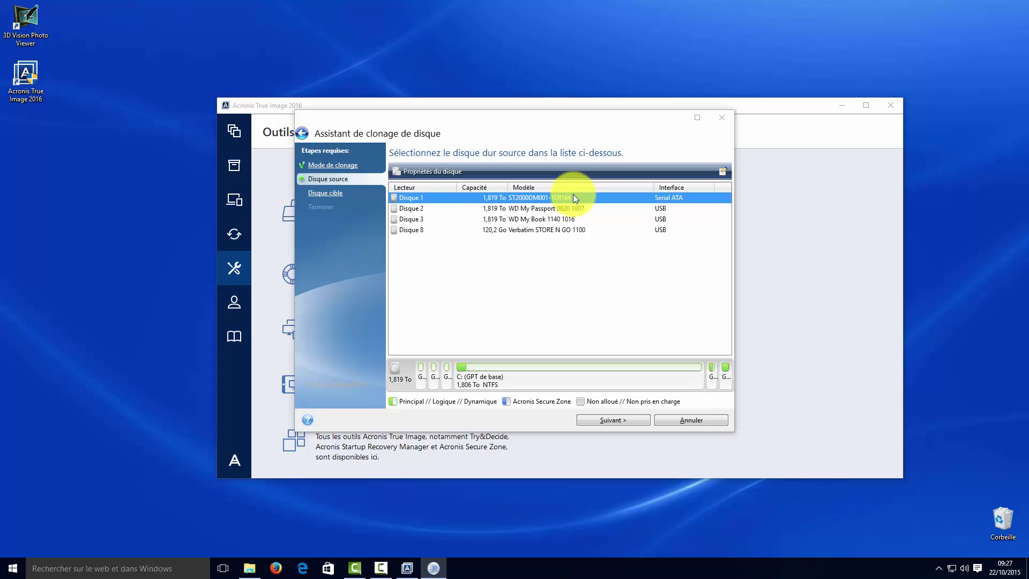
key(Down)
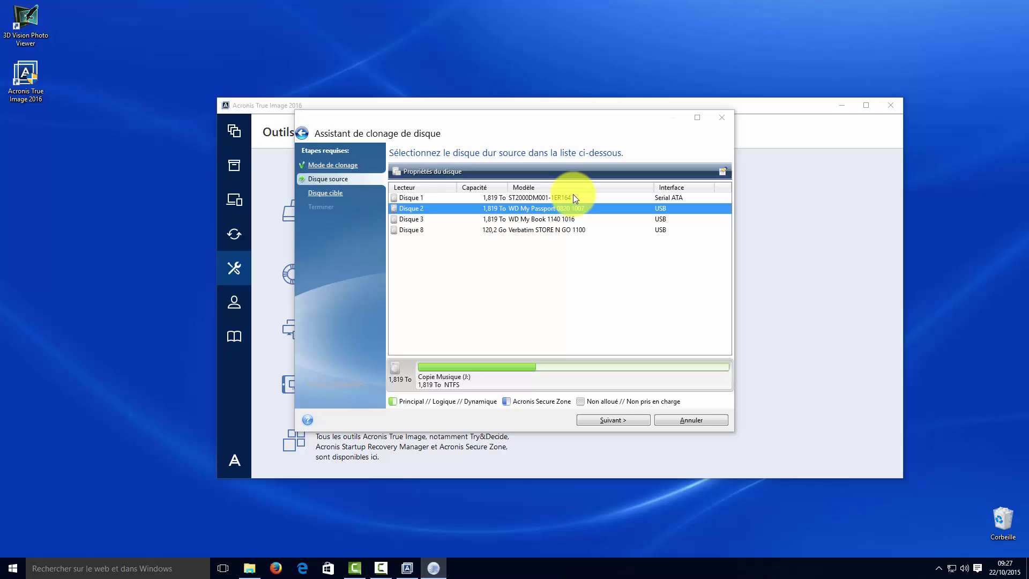
key(Up)
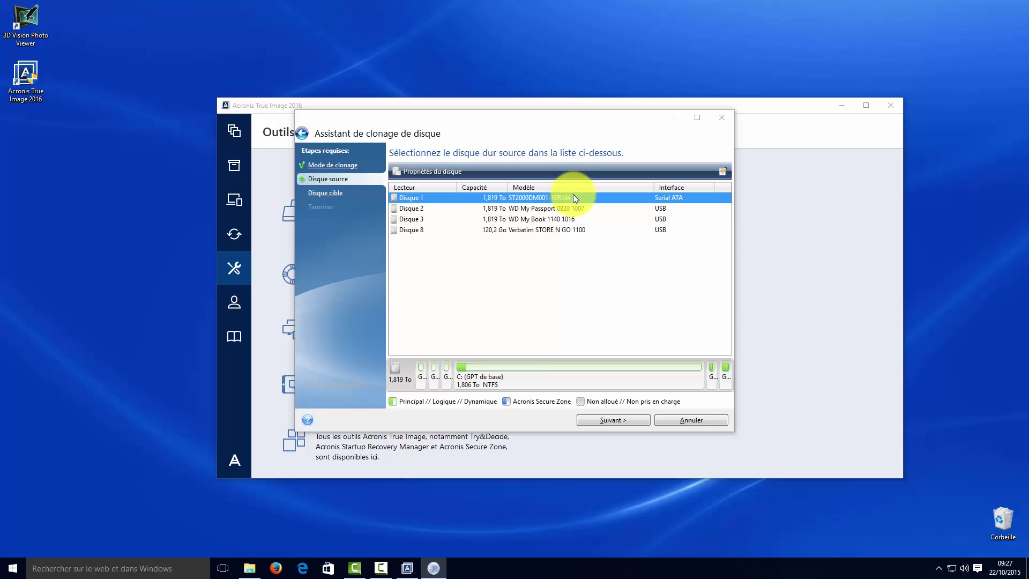
key(Down)
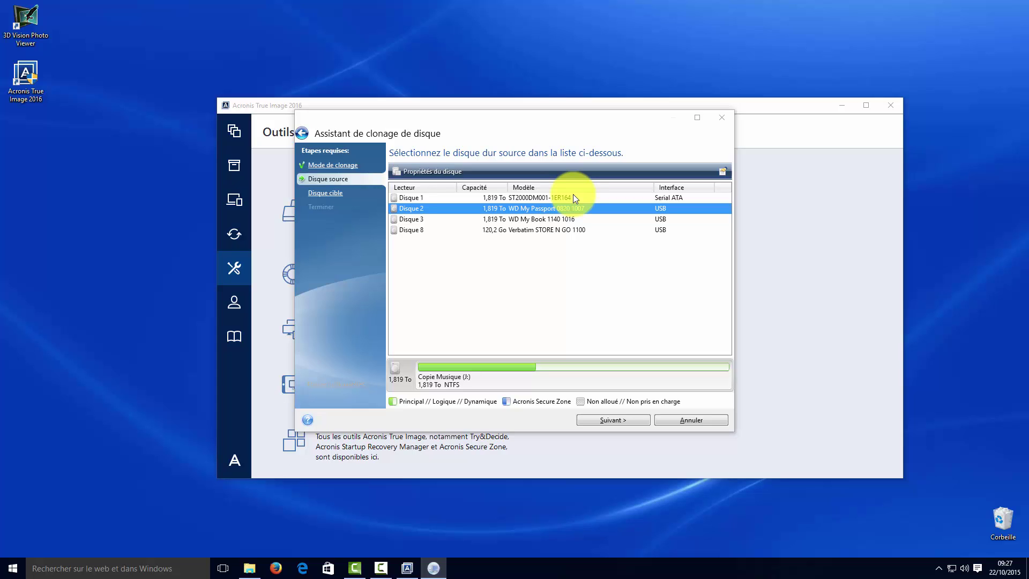
key(Down)
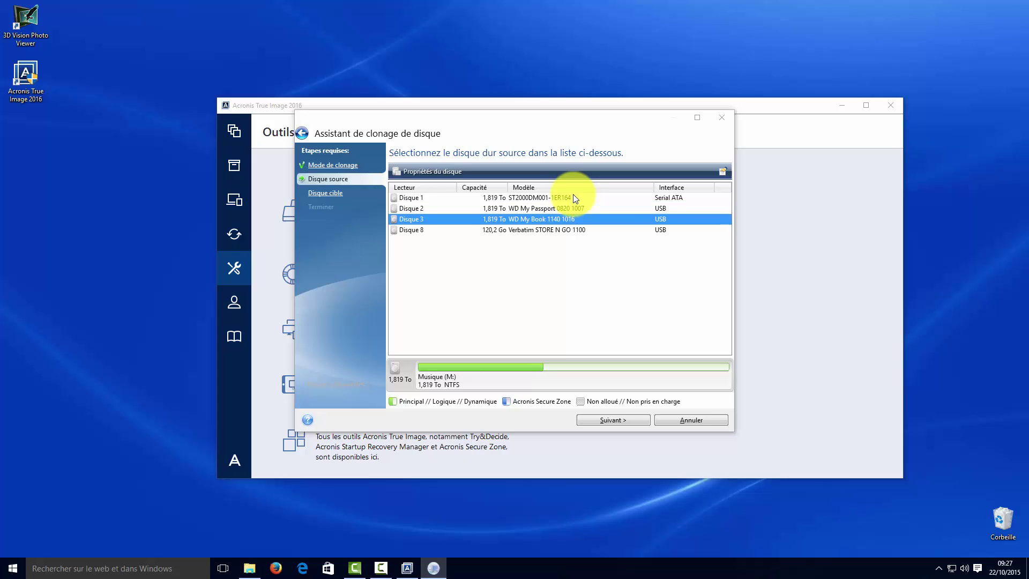
key(Up)
key(Down)
key(Up)
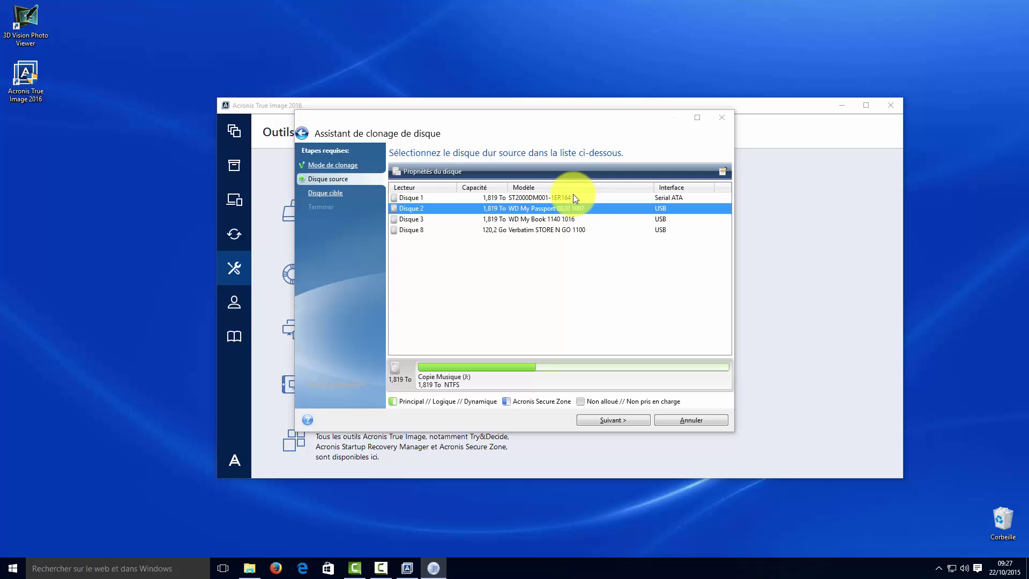
key(Down)
key(Up)
key(Down)
key(Down)
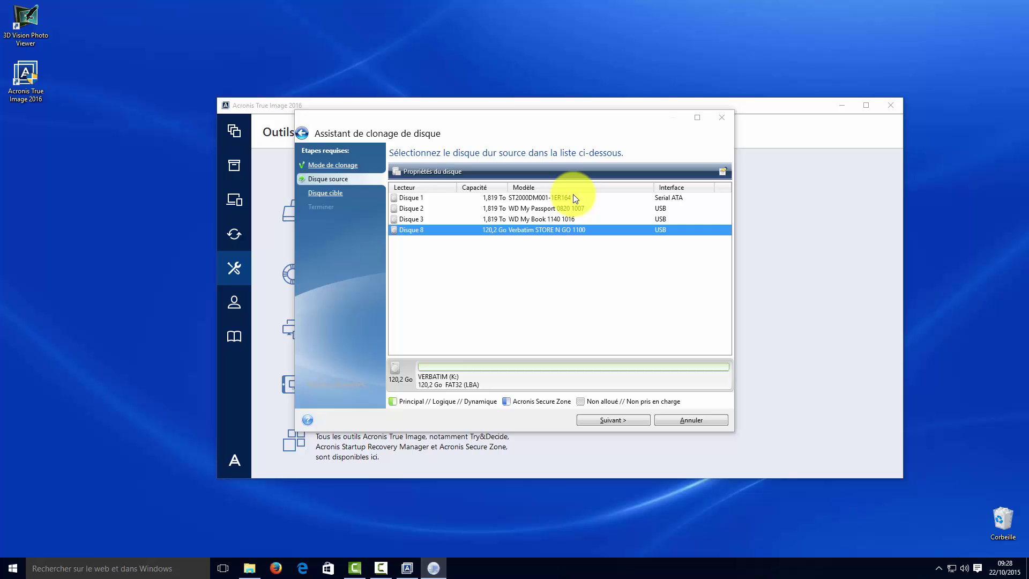
- Choose Disque 1 (ST2000DM001-1ER164) as the source disk of the clone
click(575, 198)
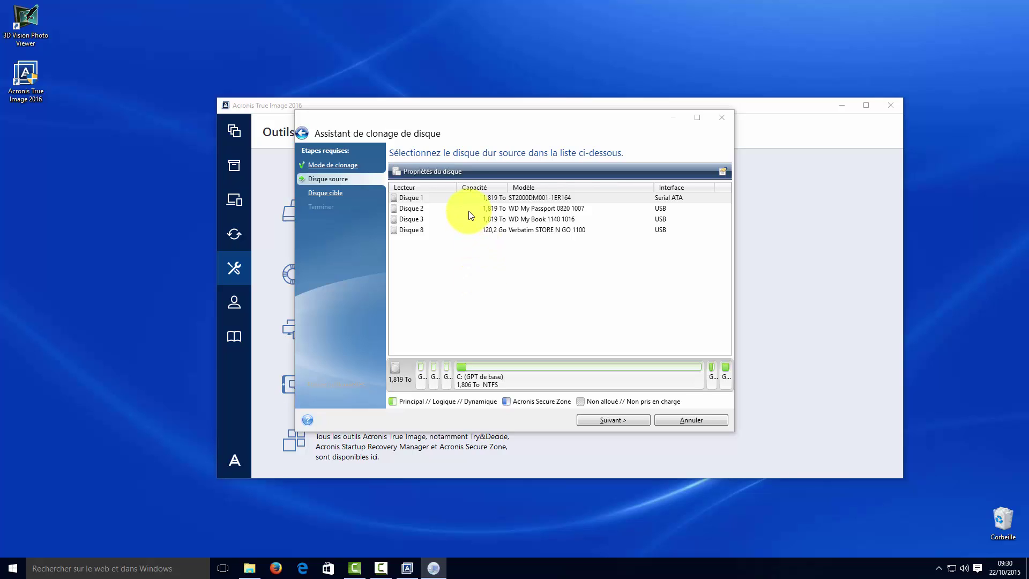
click(472, 198)
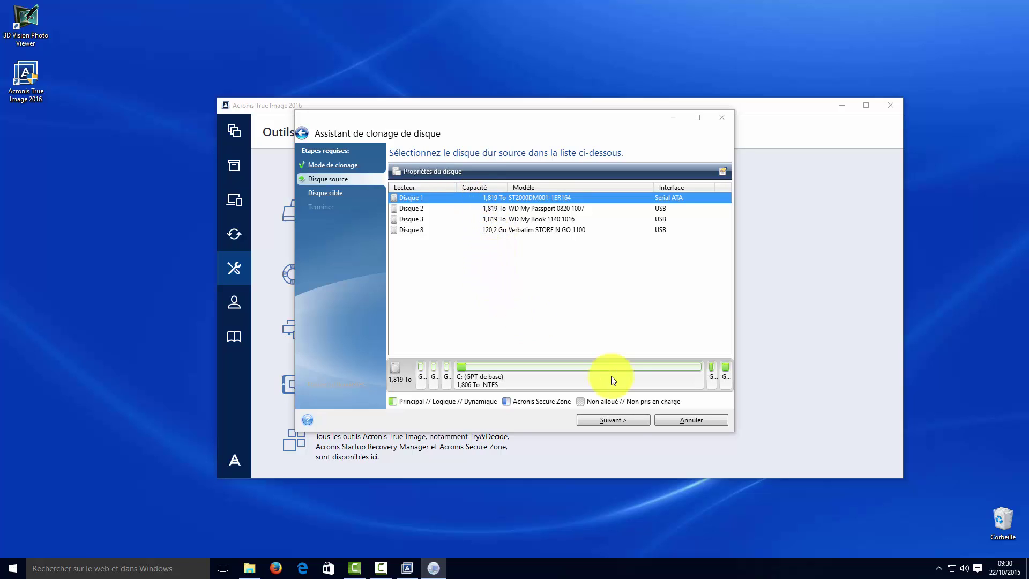
click(626, 420)
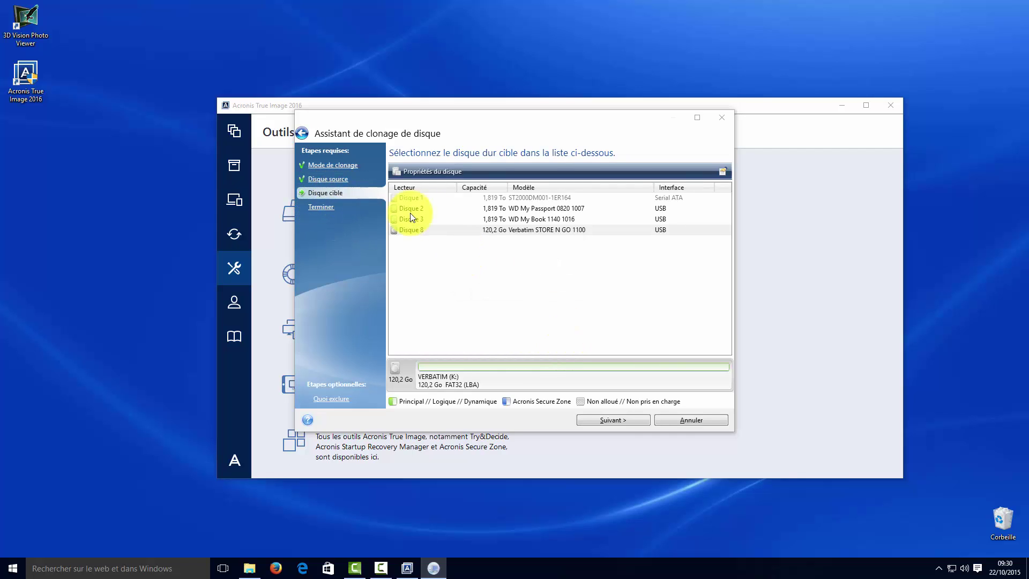
- Choose Disque 8 (Verbatim STORE N GO 1100) as the target disk and confirm deleting all its partitions
click(450, 230)
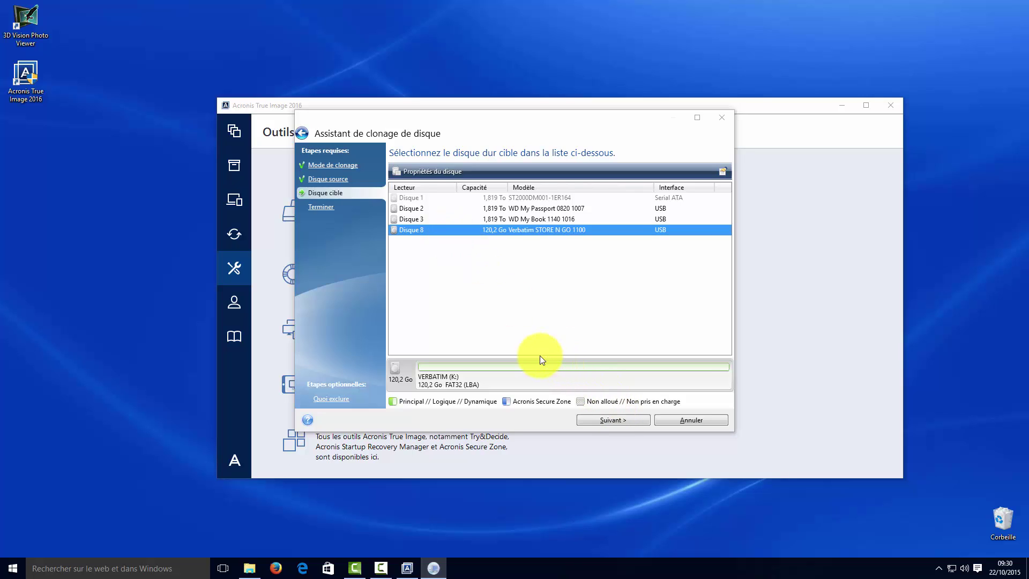
click(617, 420)
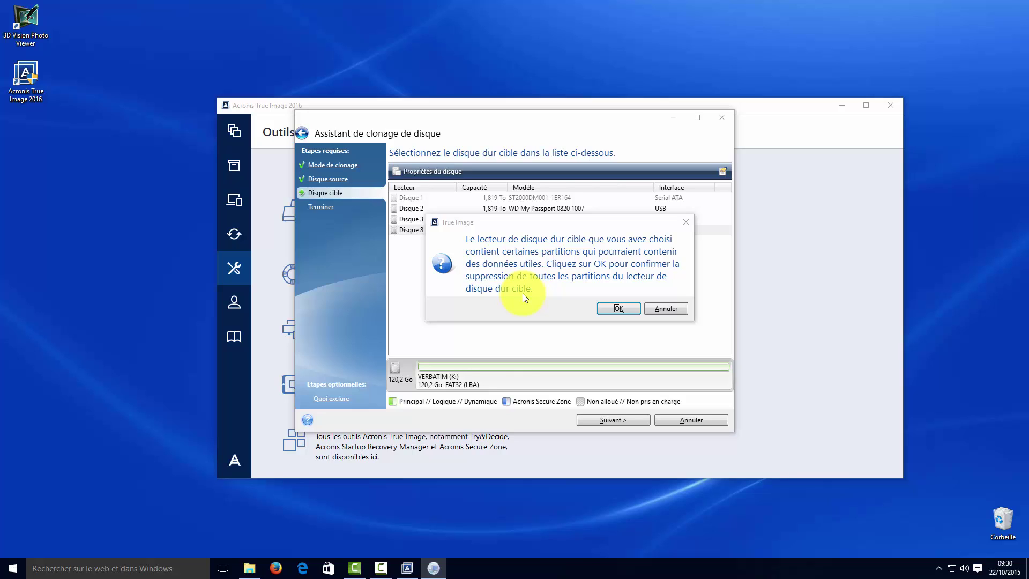
click(618, 308)
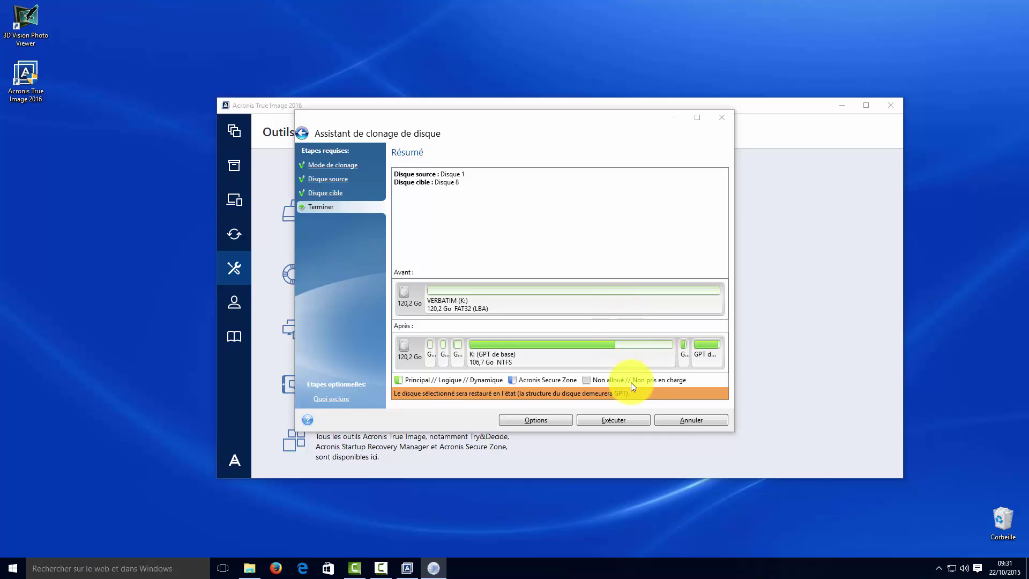
- Execute the cloning operation and restart the computer to carry it out
click(620, 420)
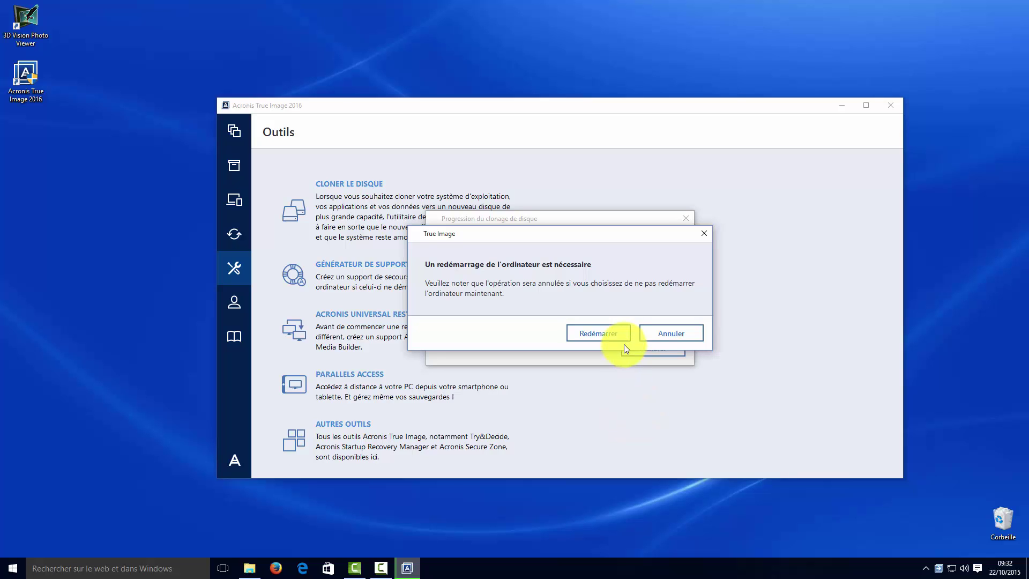
click(607, 330)
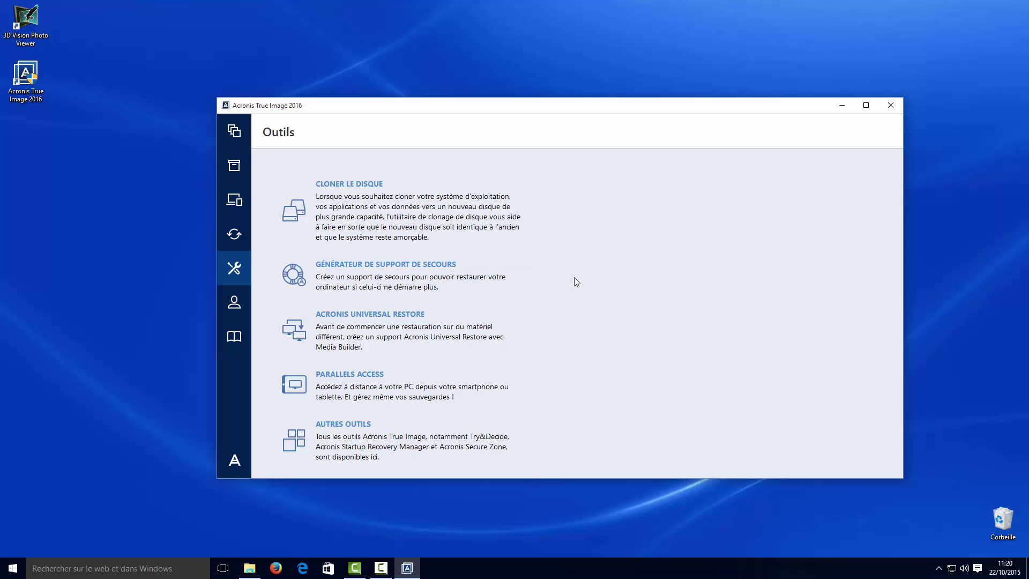
- Reopen the disk cloning wizard in automatic mode and examine the partitions of Disque 4 (Verbatim STORE N GO 1100)
click(351, 198)
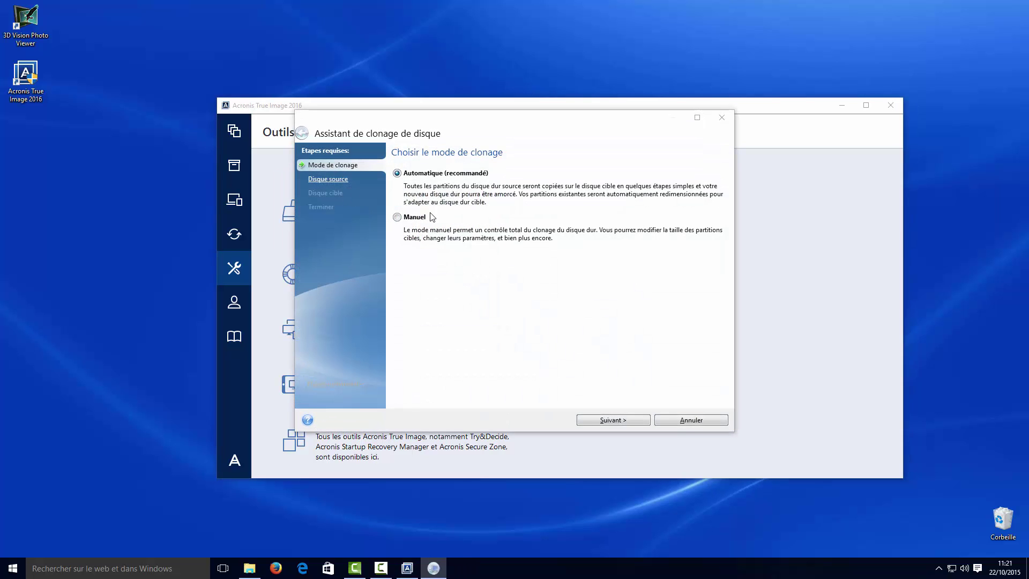
click(624, 421)
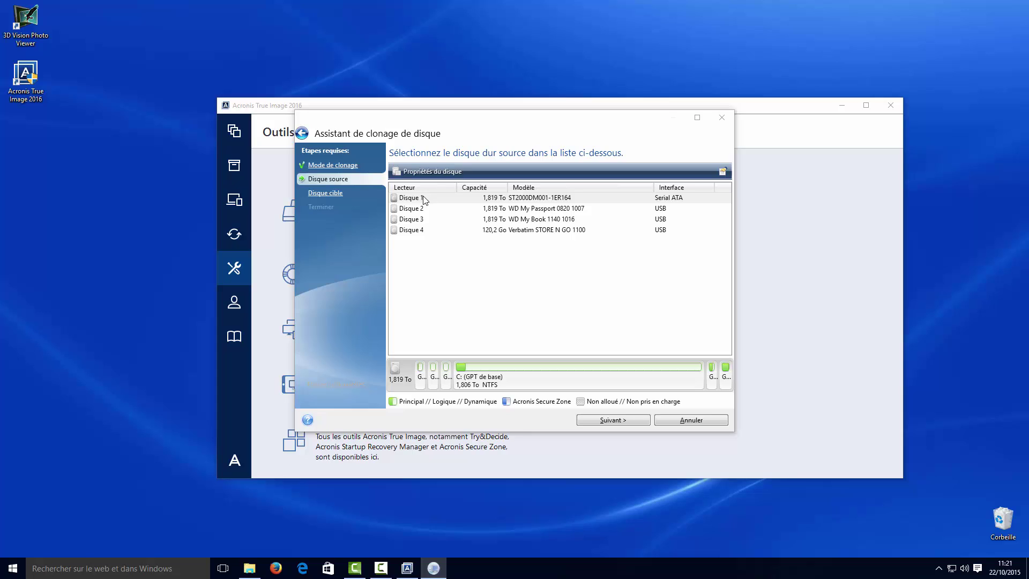
click(417, 231)
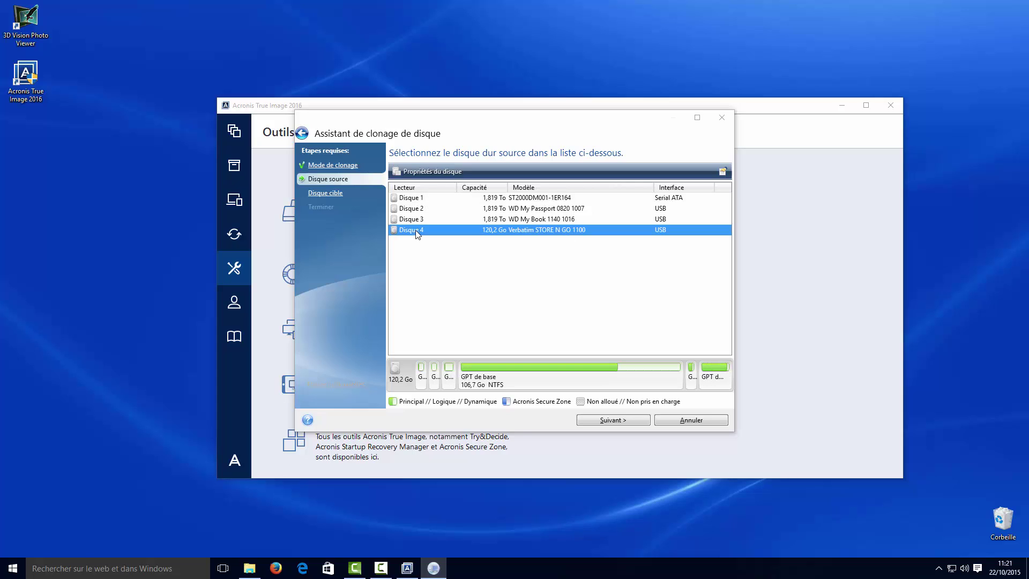